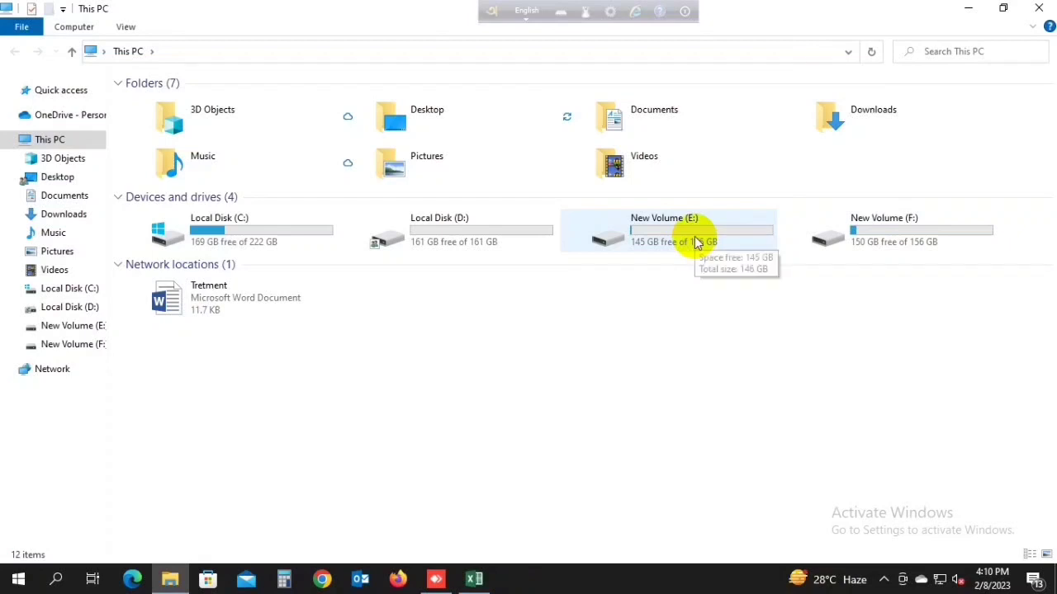
Step: Open the New Volume (E:) drive from This PC
double_click(696, 241)
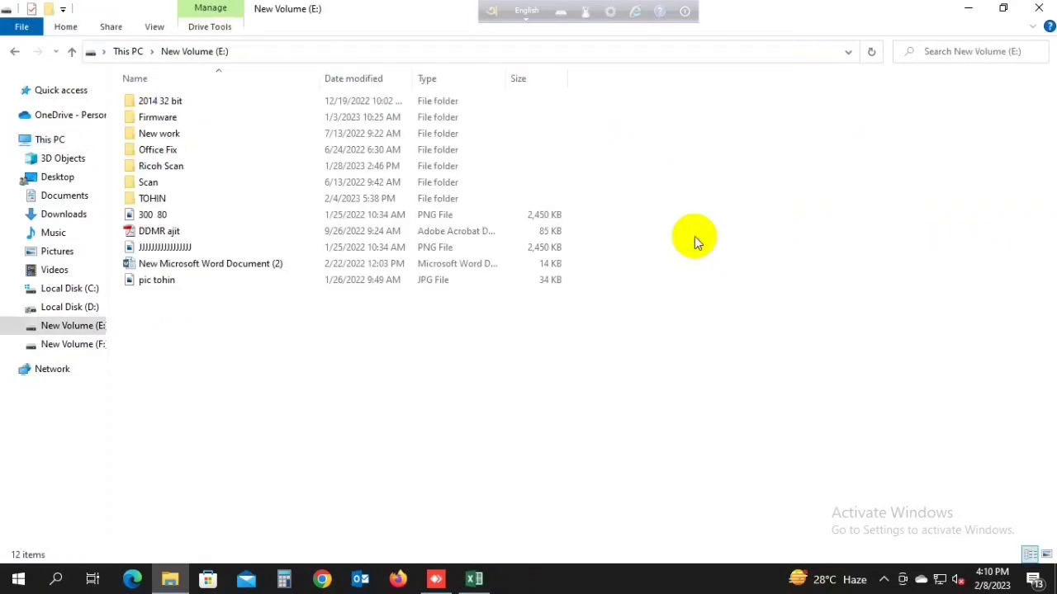
Step: Create a new folder named 'Share folder' on the E: drive and select it
right_click(704, 319)
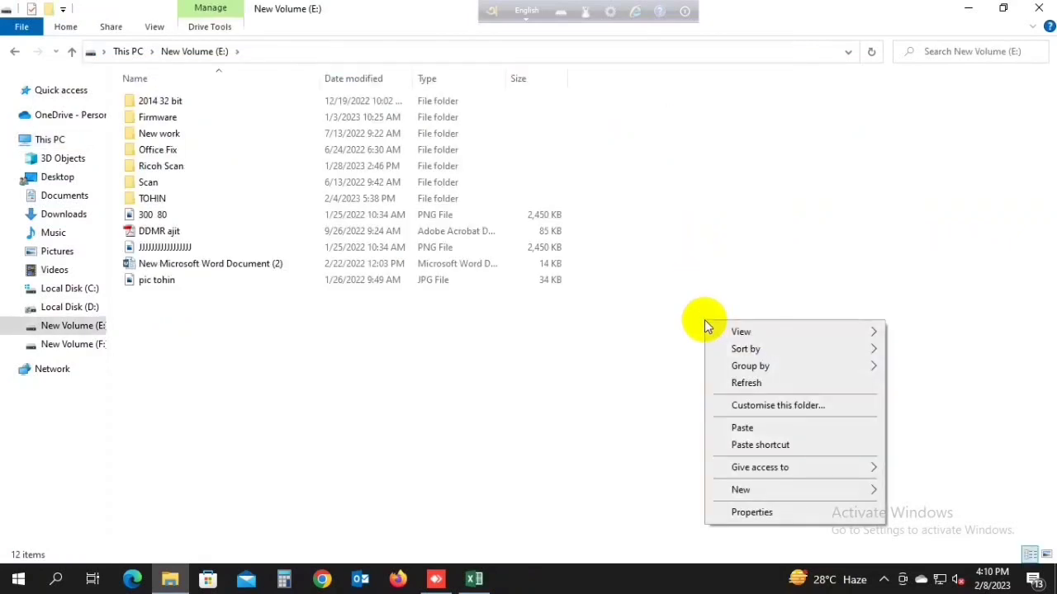
mouse_move(743, 492)
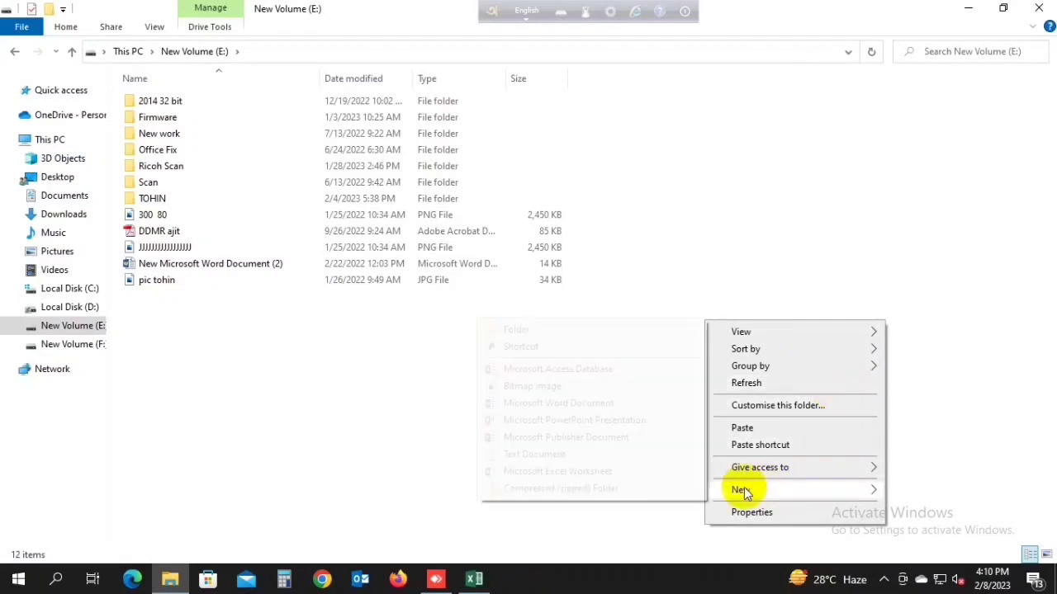
left_click(520, 330)
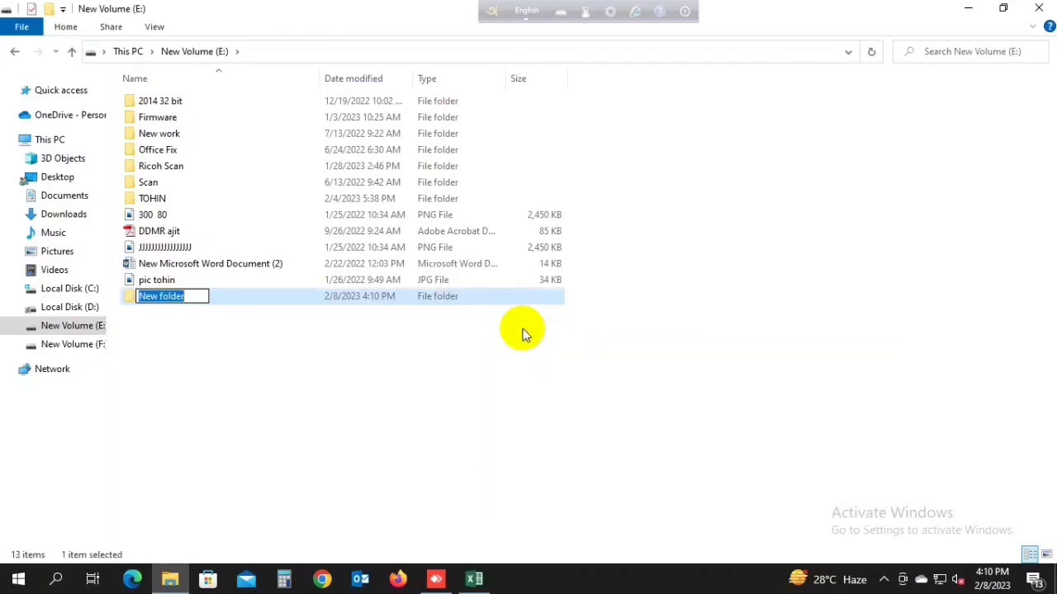
type("Shar")
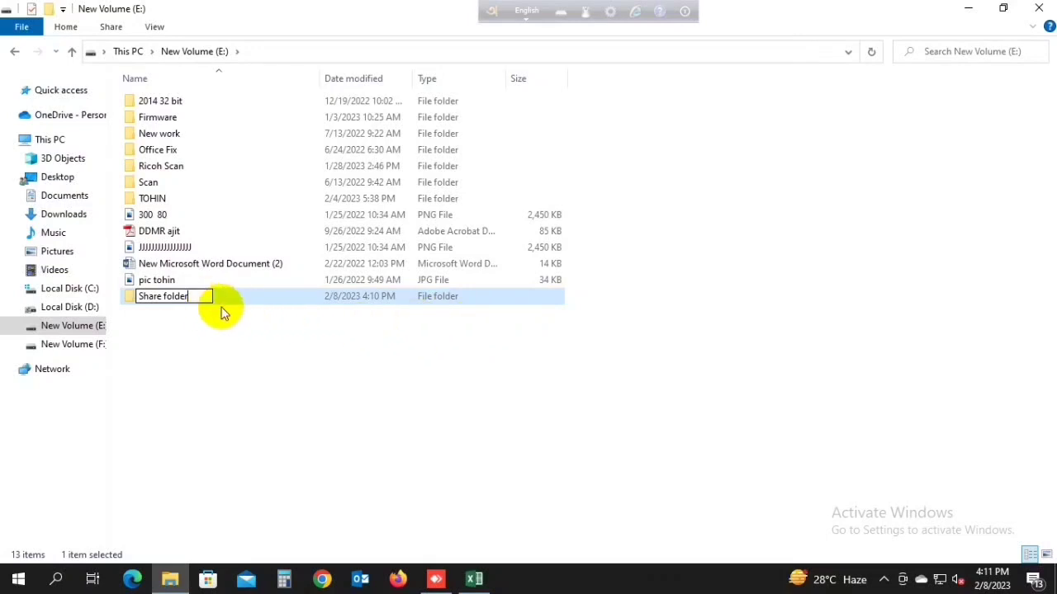
left_click(284, 352)
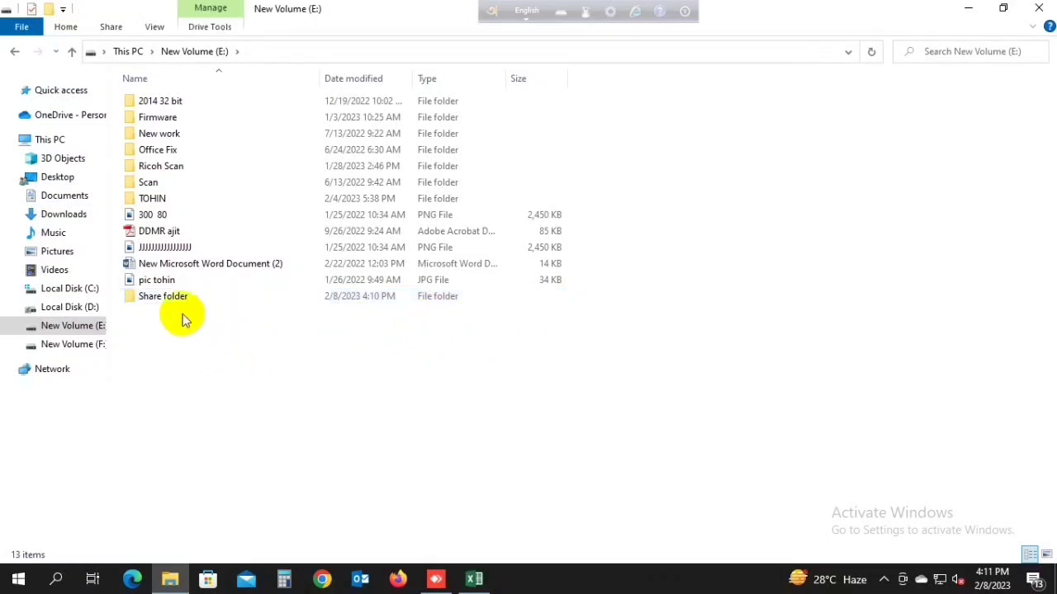
left_click(174, 301)
Step: Open the Share dialog from Share folder's Properties, Sharing tab
right_click(176, 303)
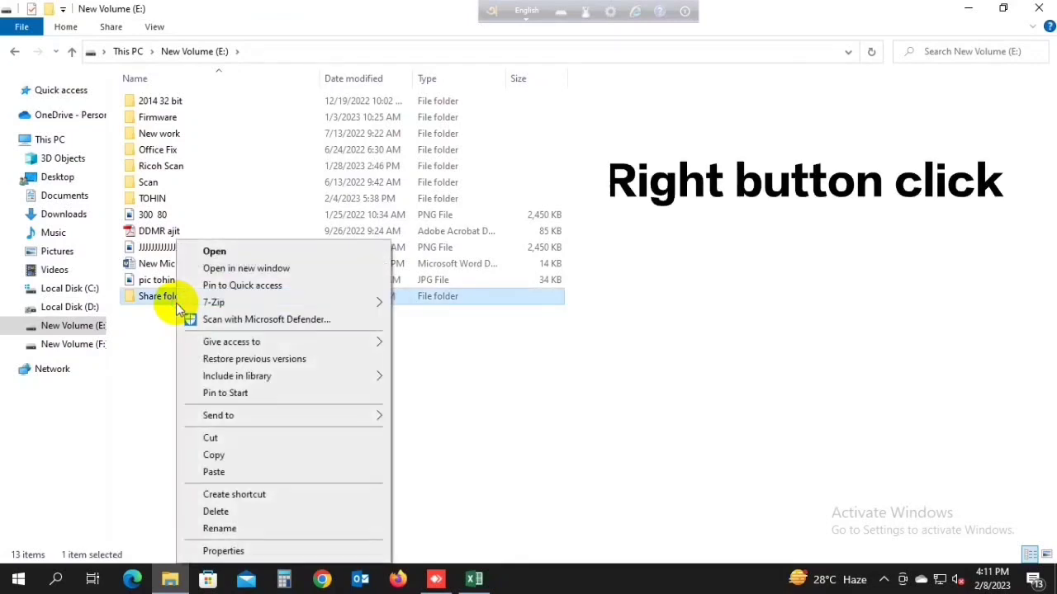
right_click(189, 299)
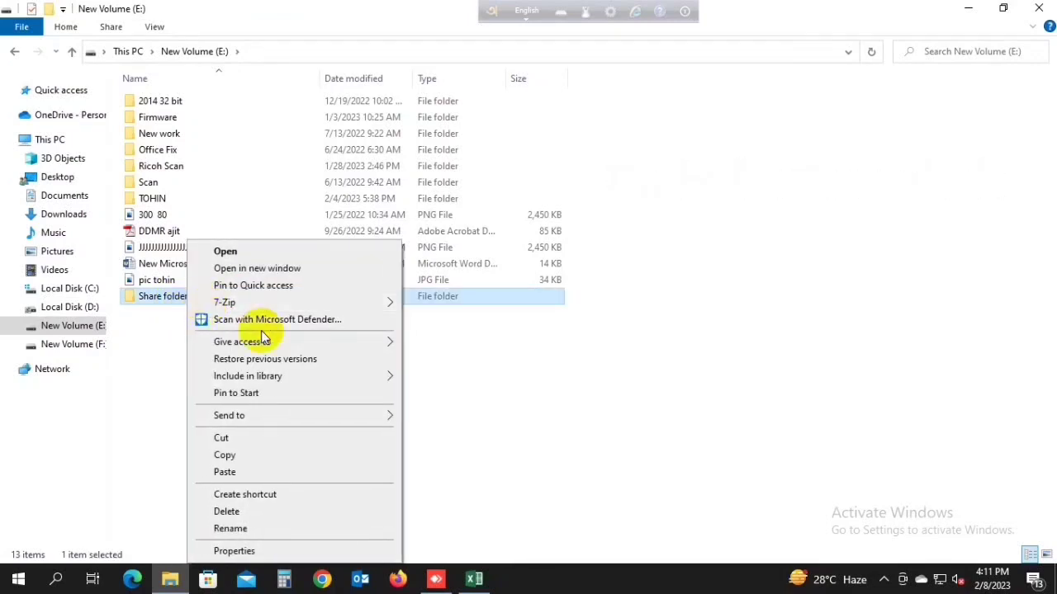
left_click(235, 550)
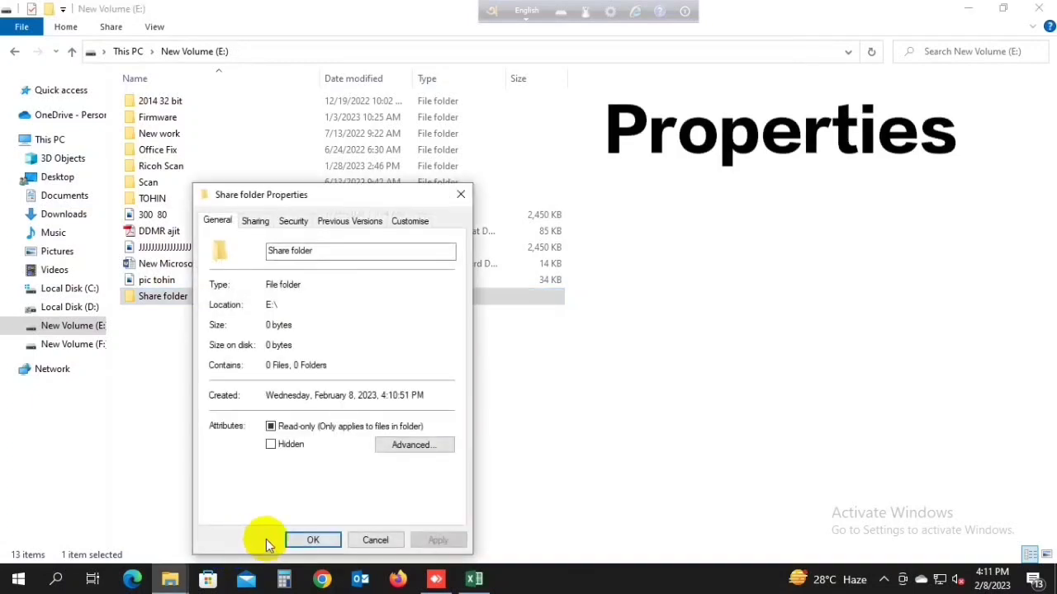
left_click(252, 223)
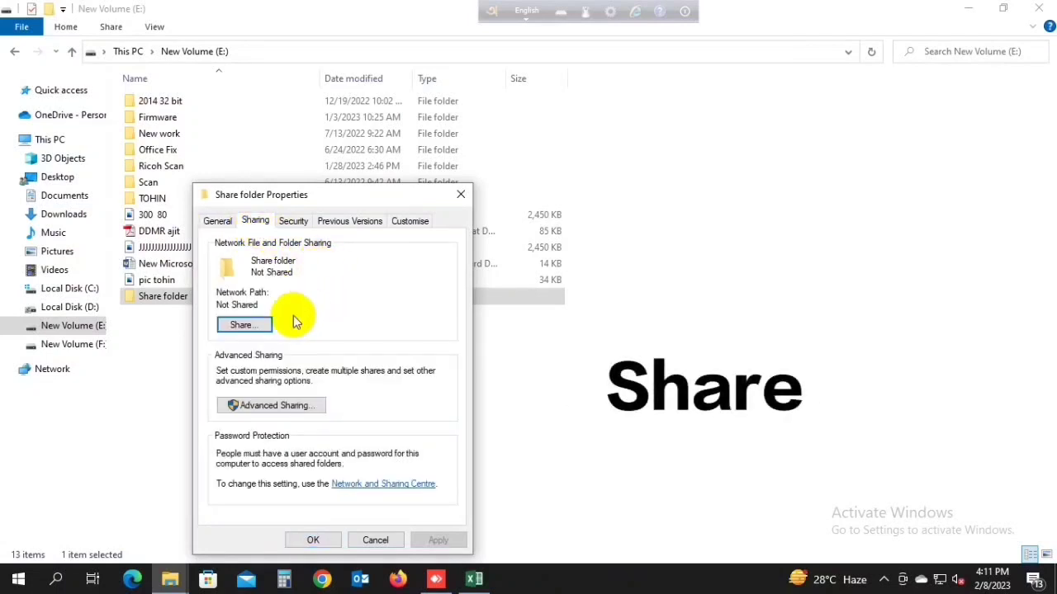
left_click(243, 325)
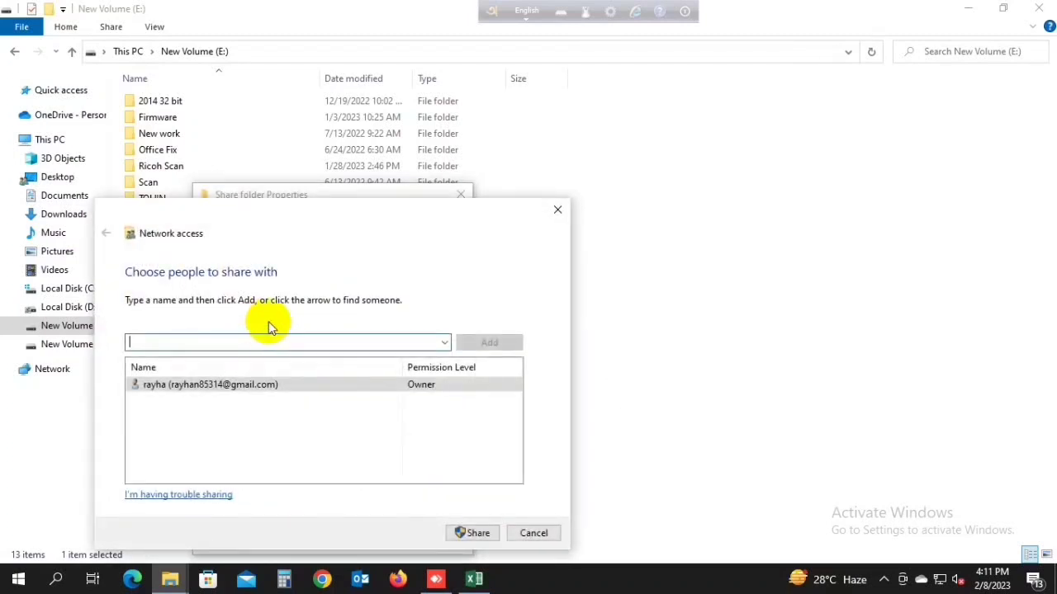
Step: Add Everyone to Share folder's sharing list with Read/Write permission and apply the share
left_click(444, 343)
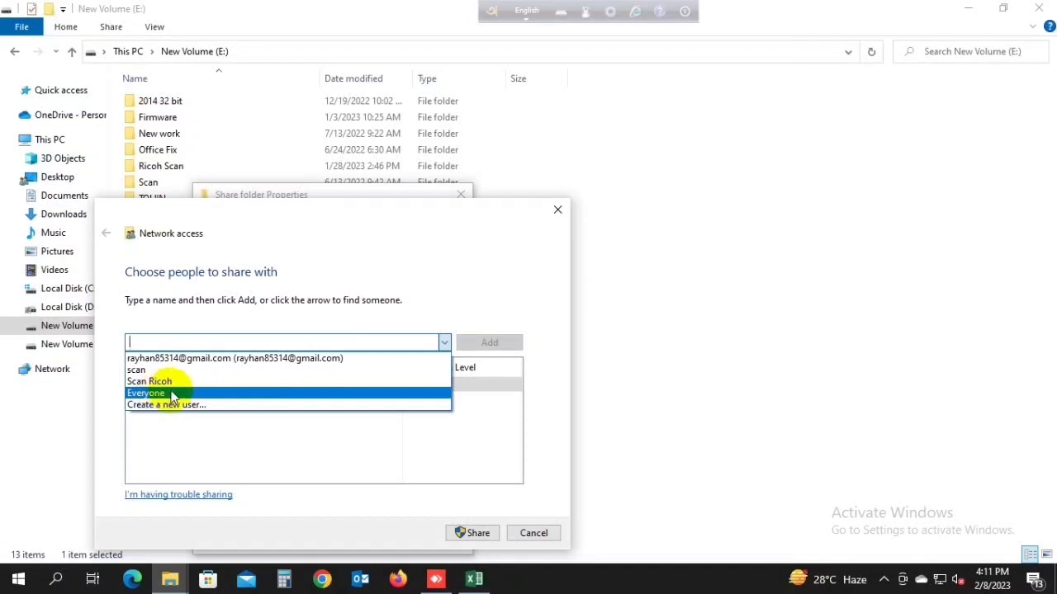
left_click(172, 394)
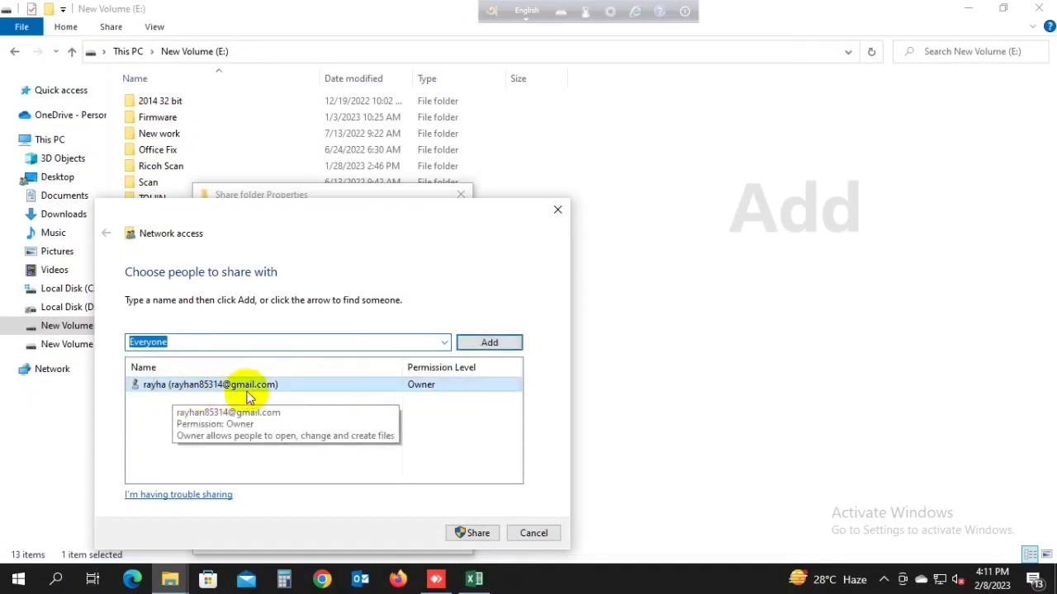
left_click(491, 344)
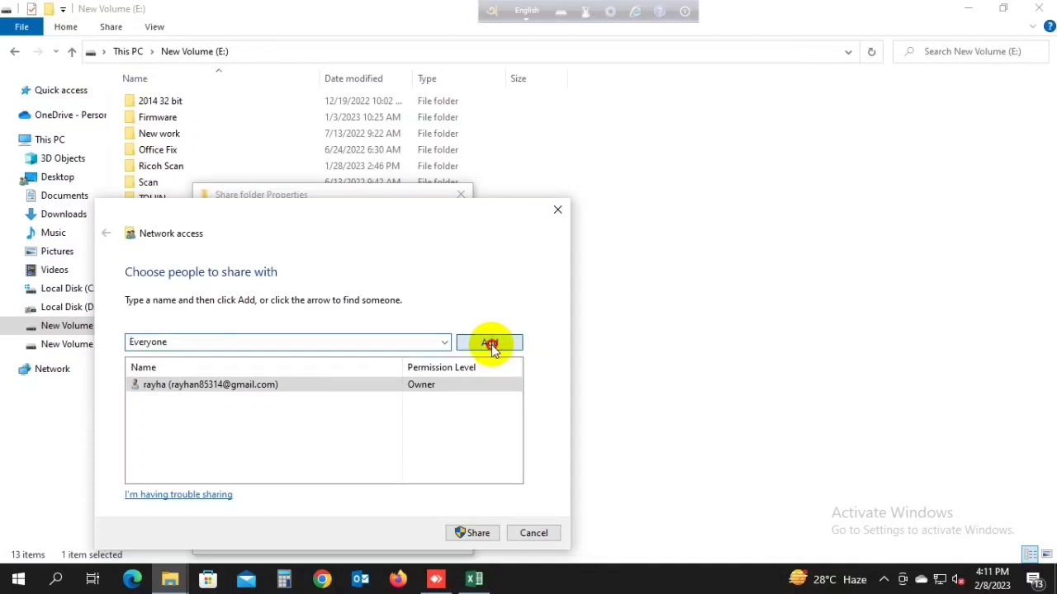
left_click(412, 383)
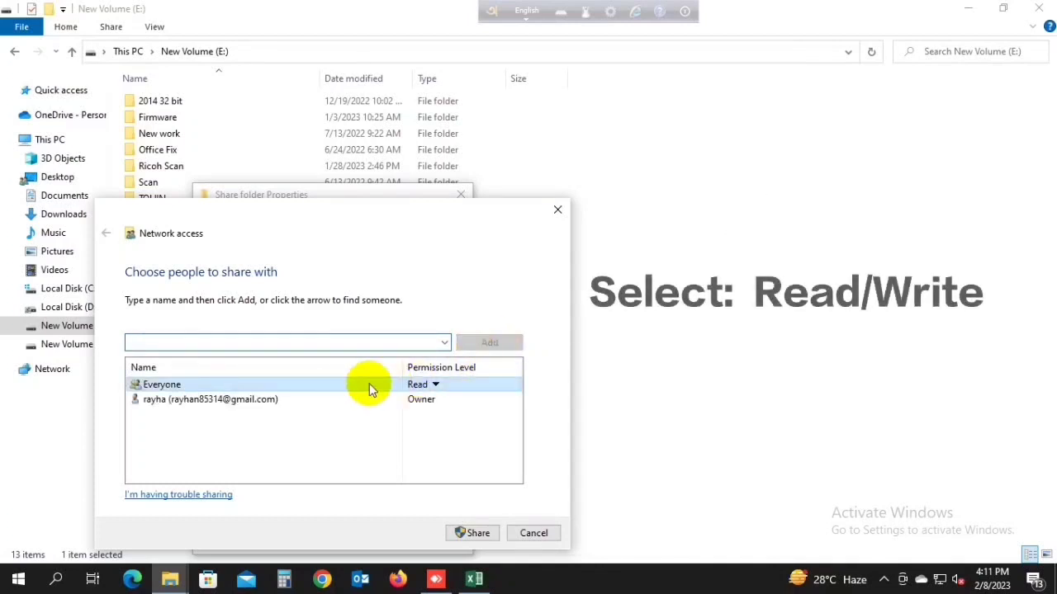
left_click(435, 385)
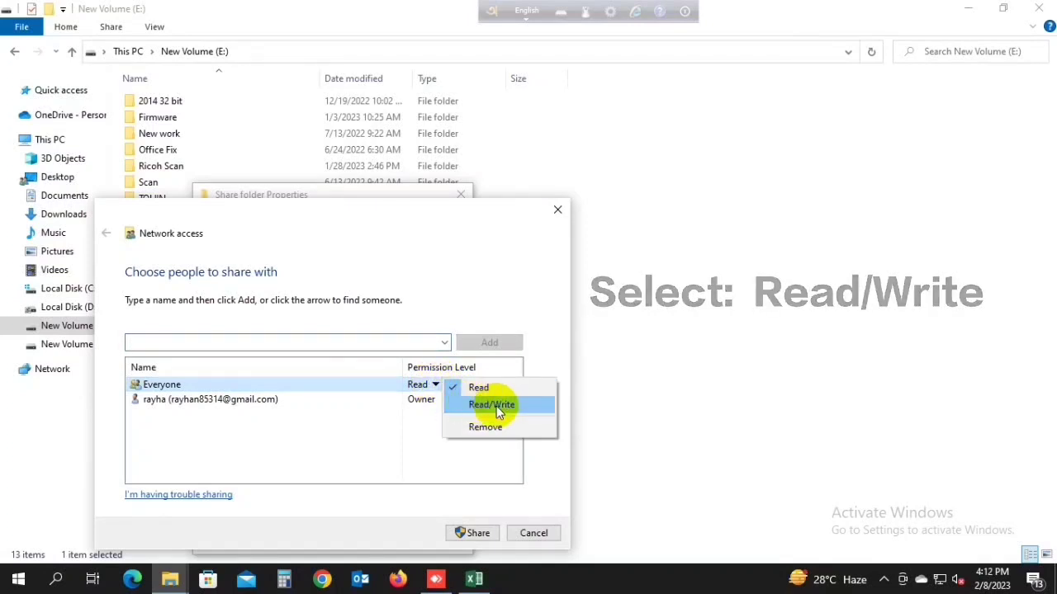
left_click(498, 406)
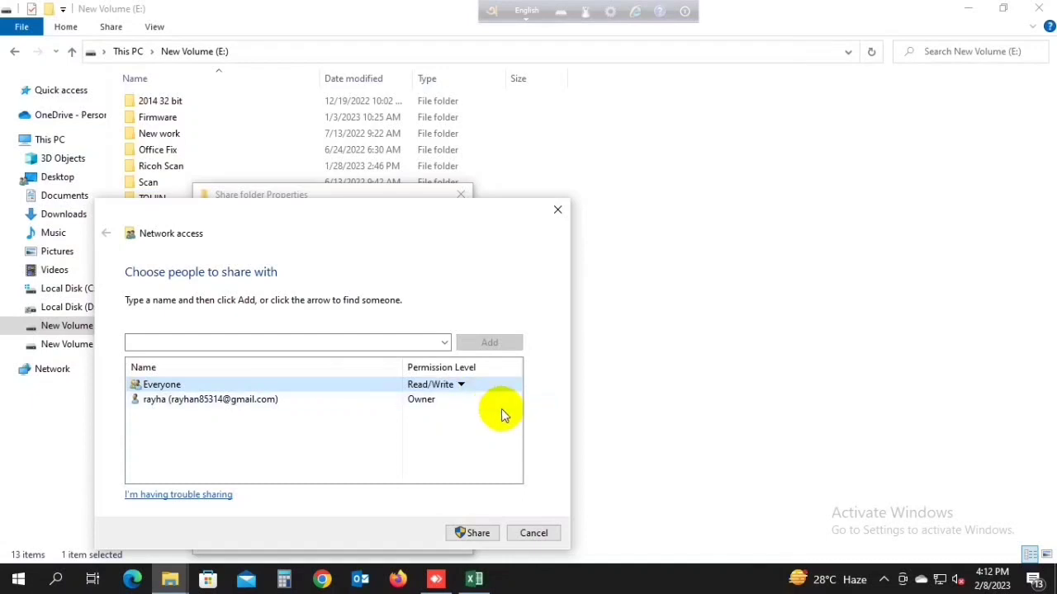
left_click(468, 534)
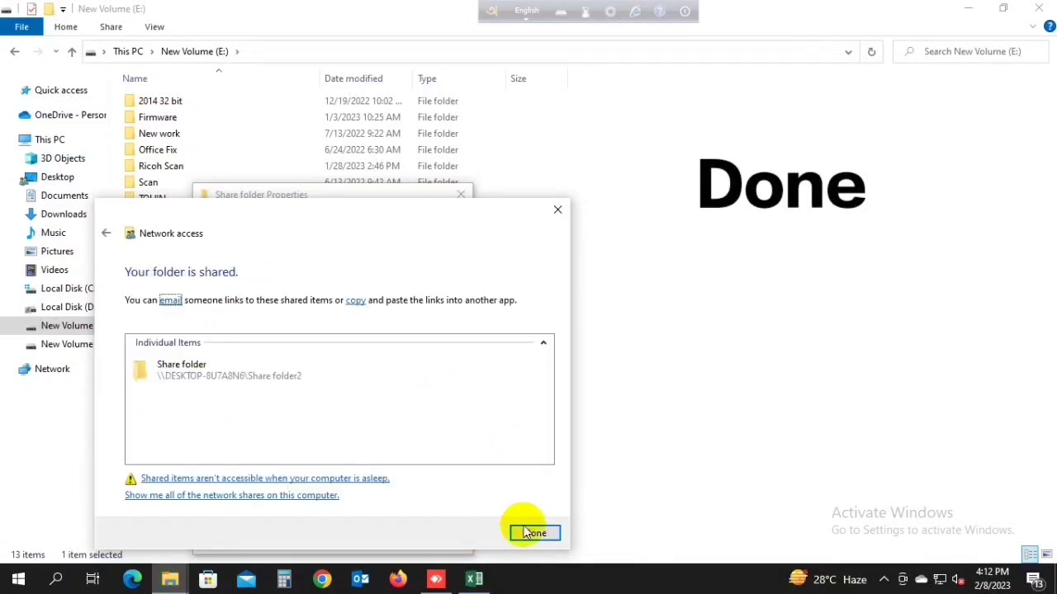
Step: Finish the sharing confirmation and clear the selection in the E: drive listing
left_click(529, 532)
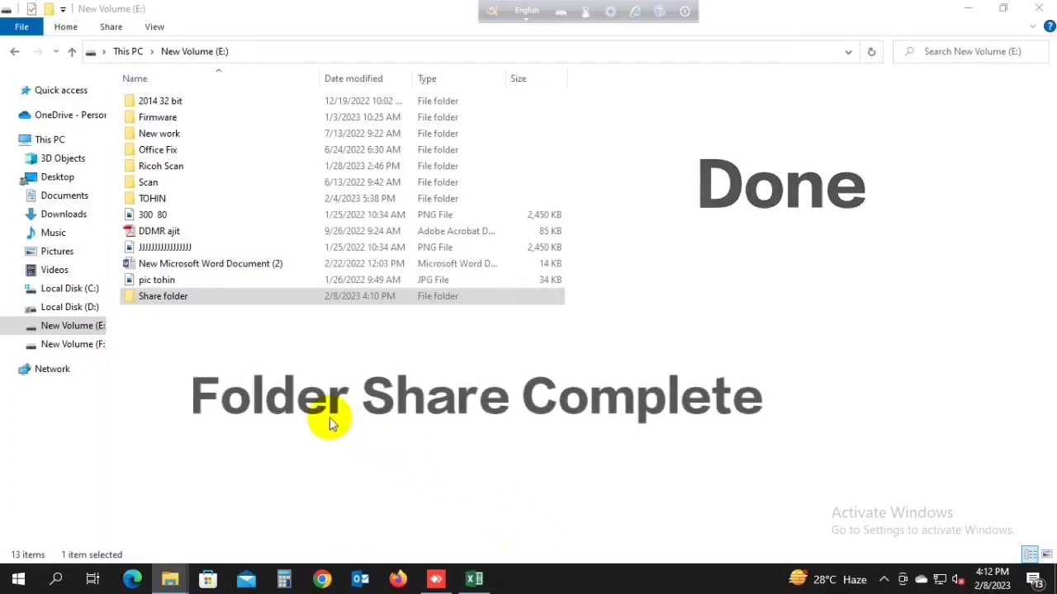
left_click(324, 420)
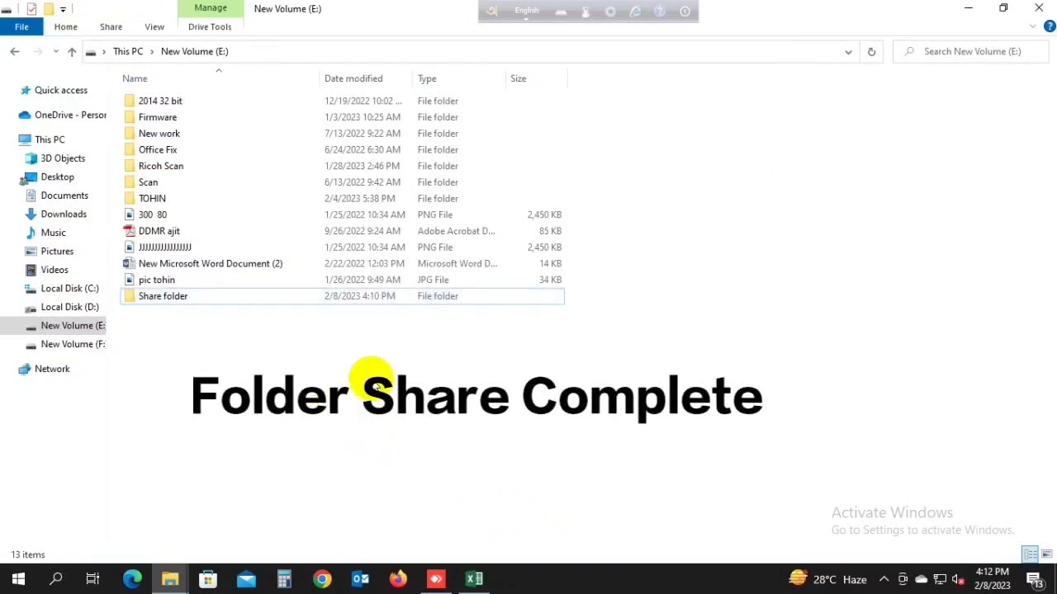
left_click(213, 298)
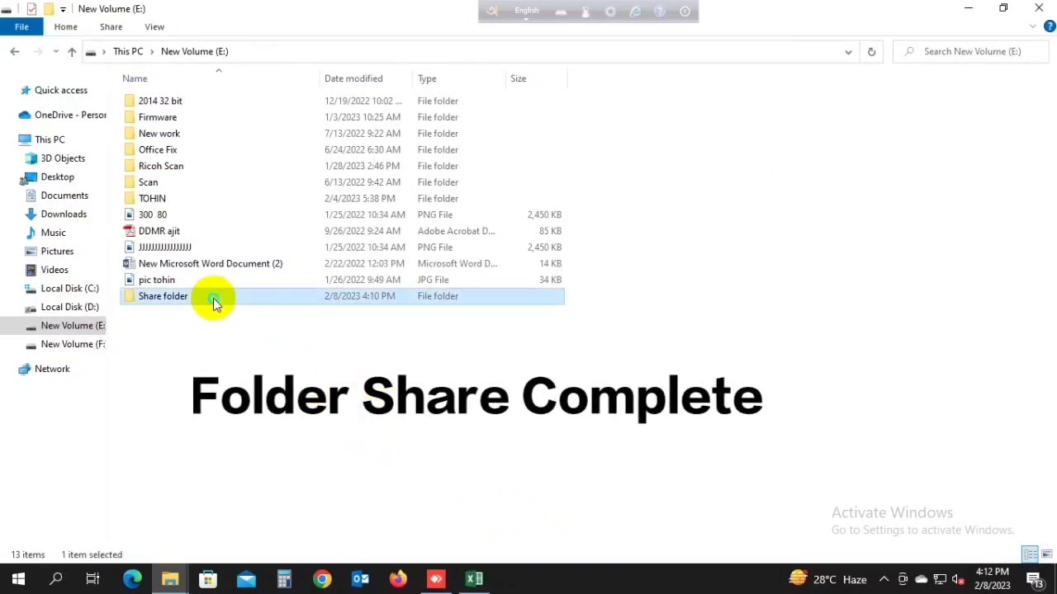
left_click(366, 382)
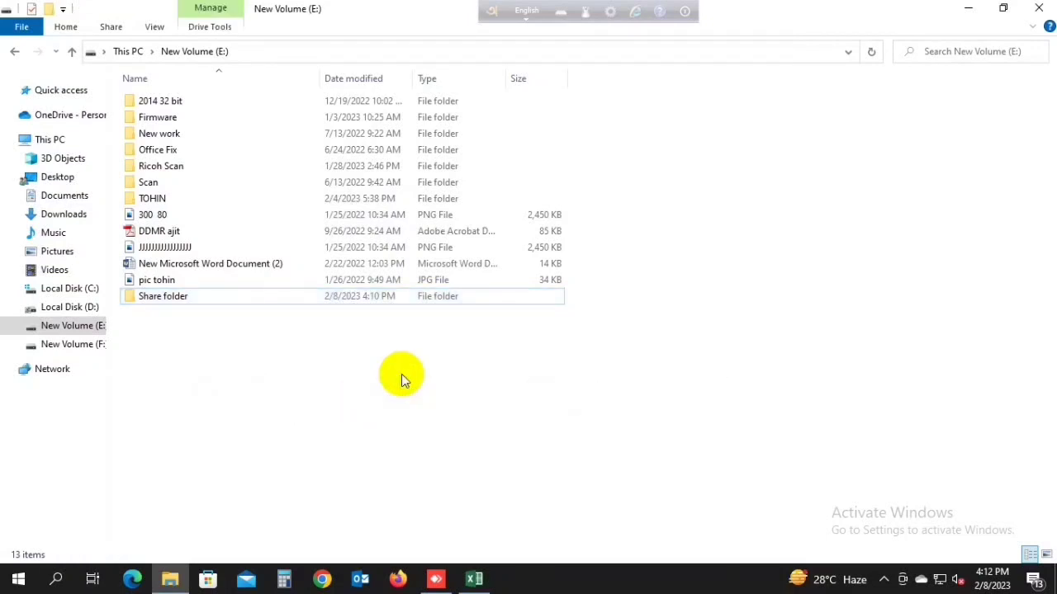
left_click(883, 580)
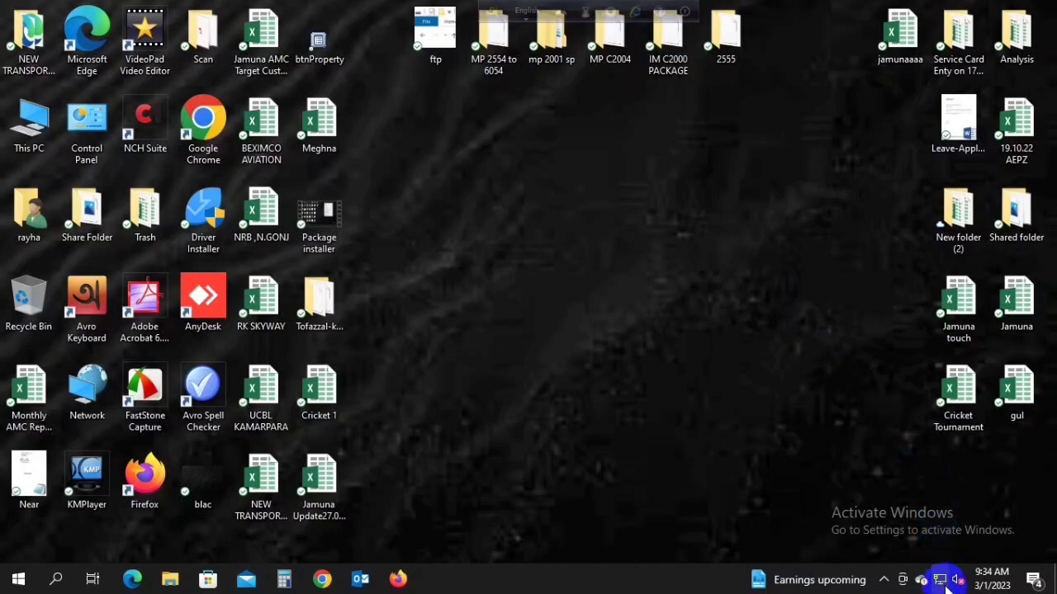
Step: Reach Network and Sharing Centre through Network & Internet settings and the Ethernet page
right_click(941, 580)
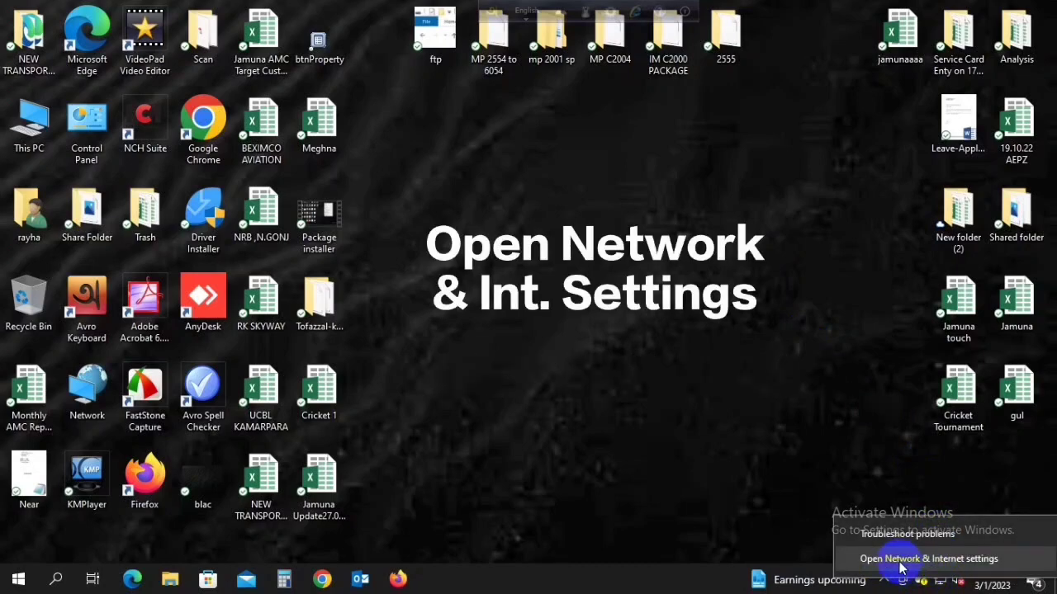
left_click(905, 561)
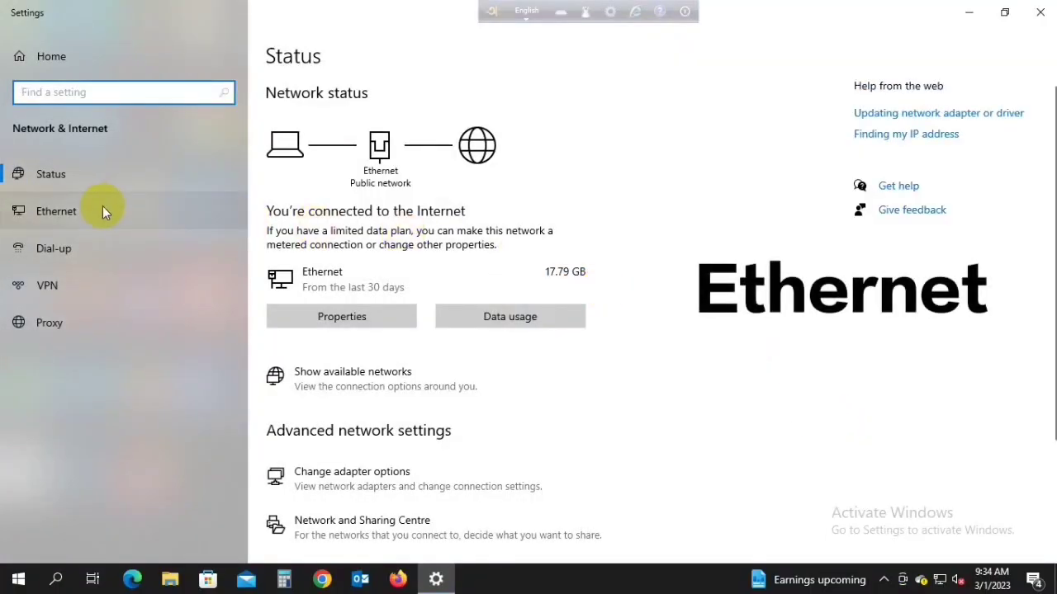
left_click(63, 215)
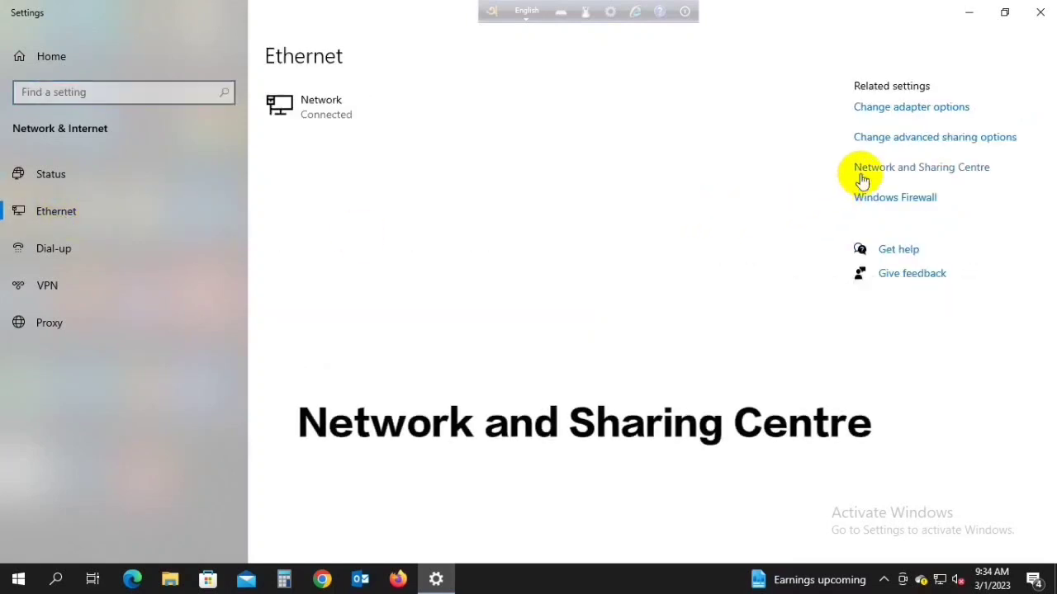
left_click(903, 169)
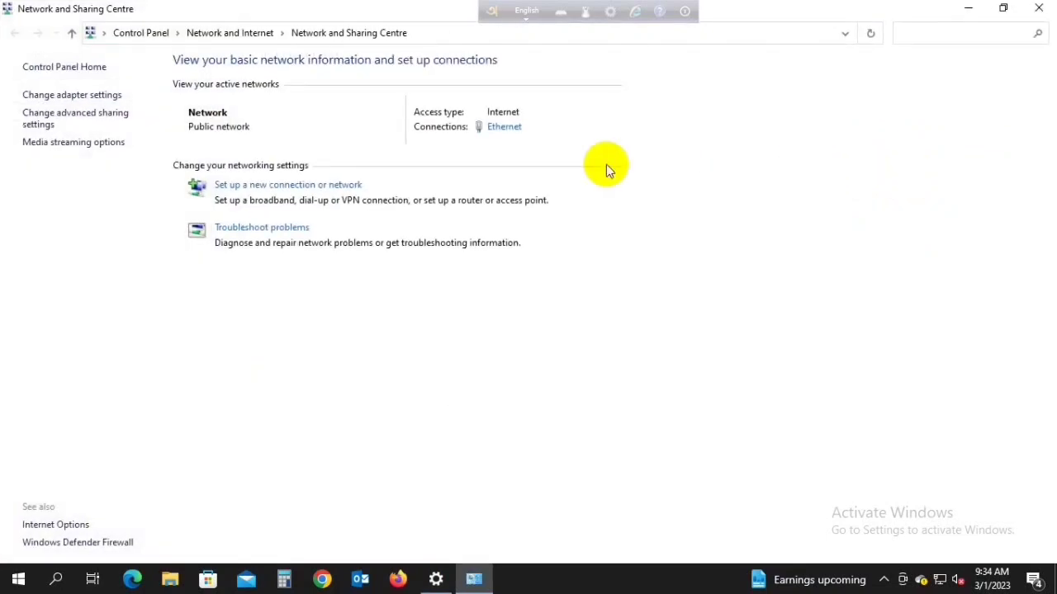
Step: Read the Ethernet IPv4 address 172.17.42.183 from connection details, then close all network windows
left_click(510, 131)
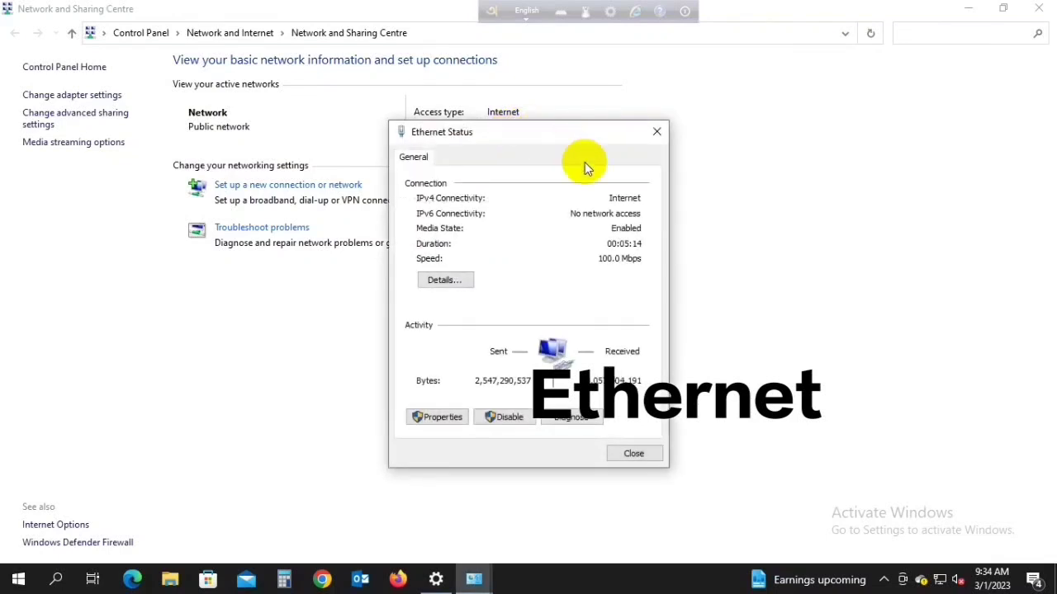
left_click(447, 280)
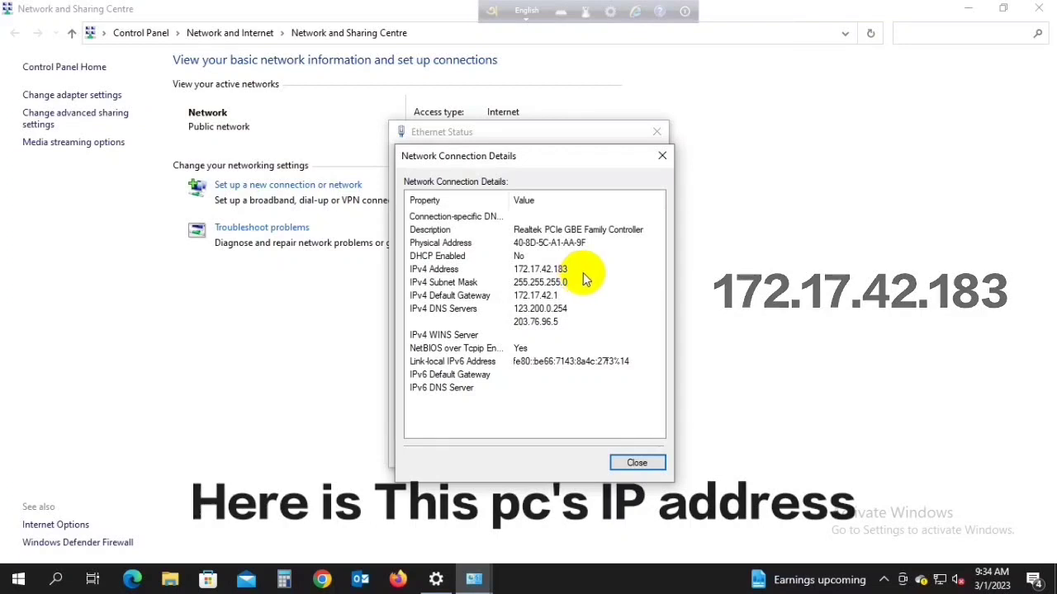
left_click(661, 157)
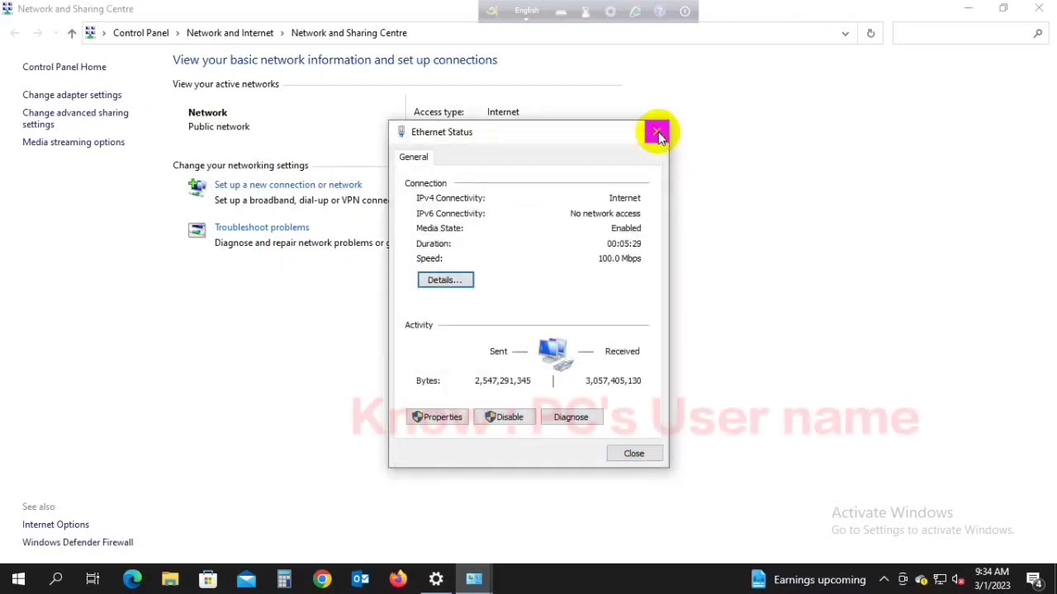
left_click(658, 134)
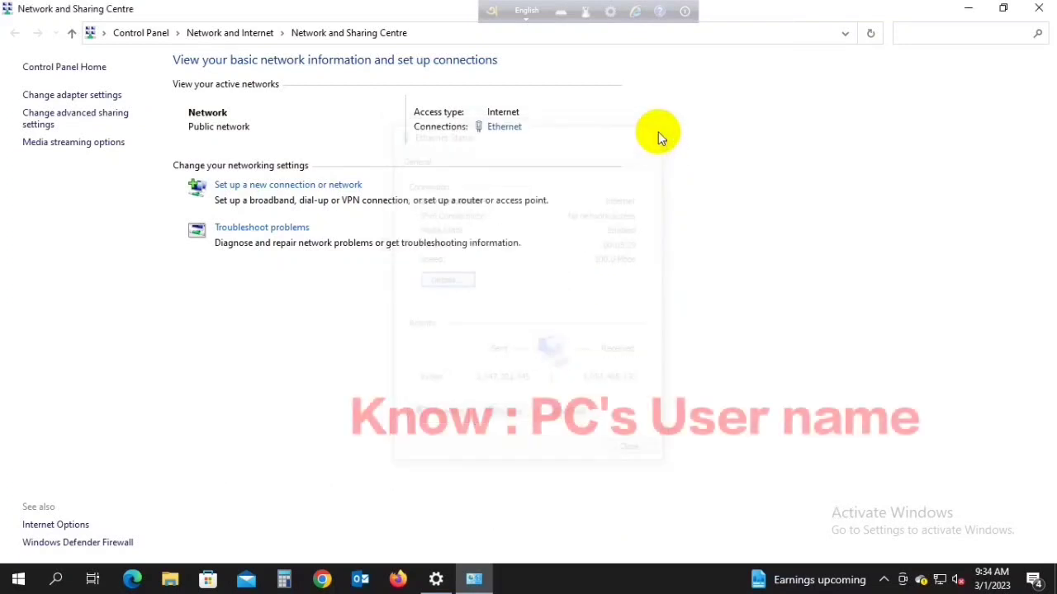
left_click(1047, 7)
left_click(1045, 7)
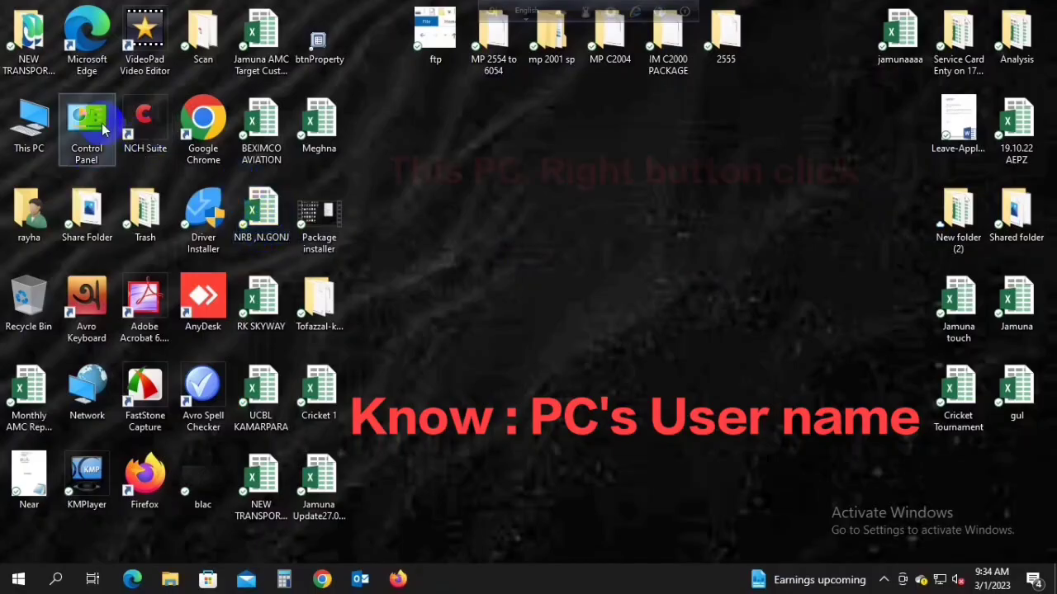
right_click(33, 126)
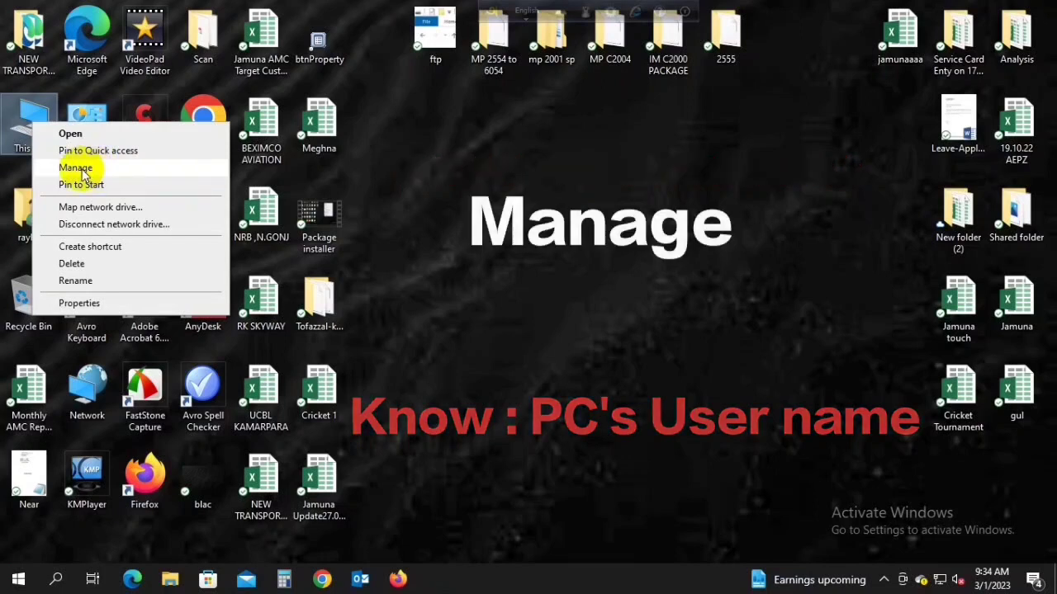
left_click(83, 170)
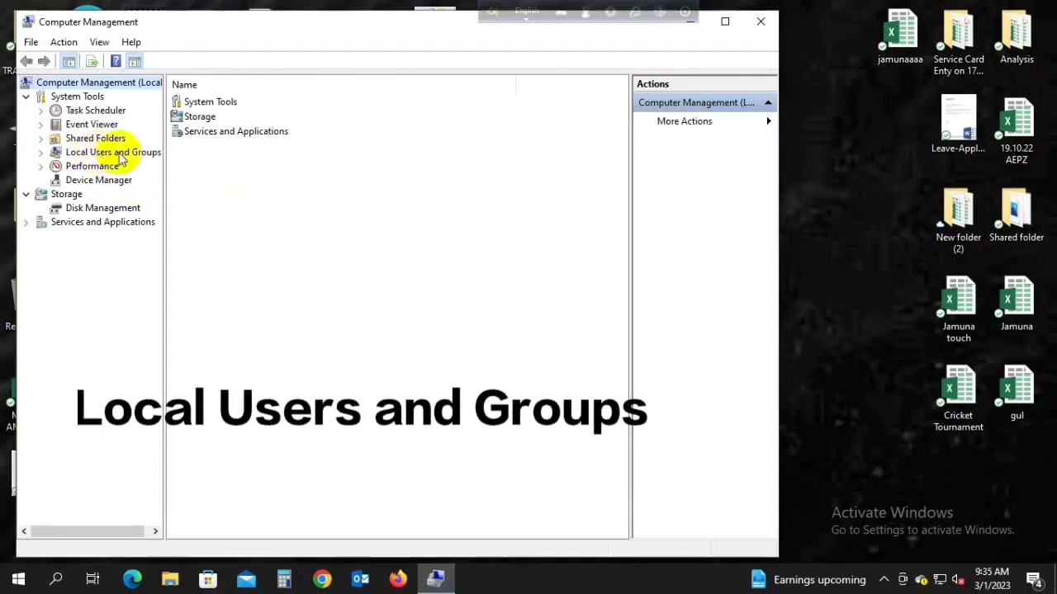
left_click(93, 155)
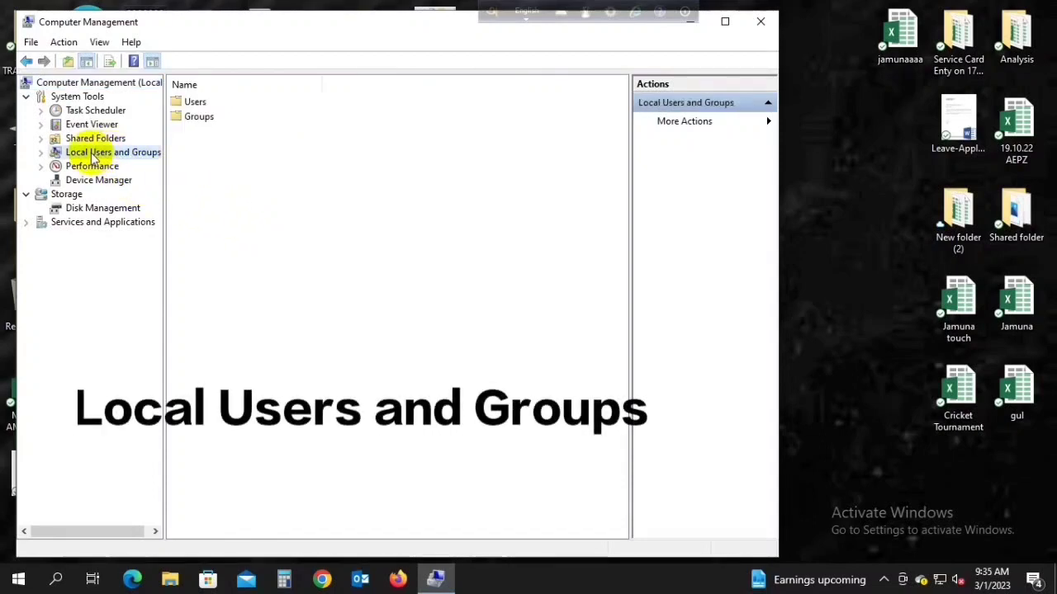
double_click(191, 103)
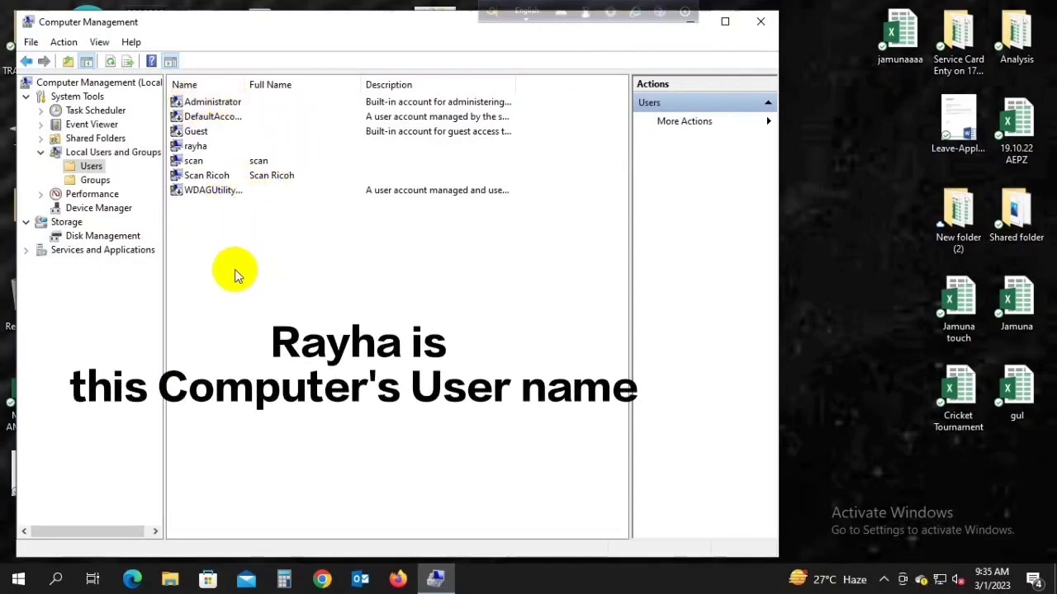
left_click(192, 146)
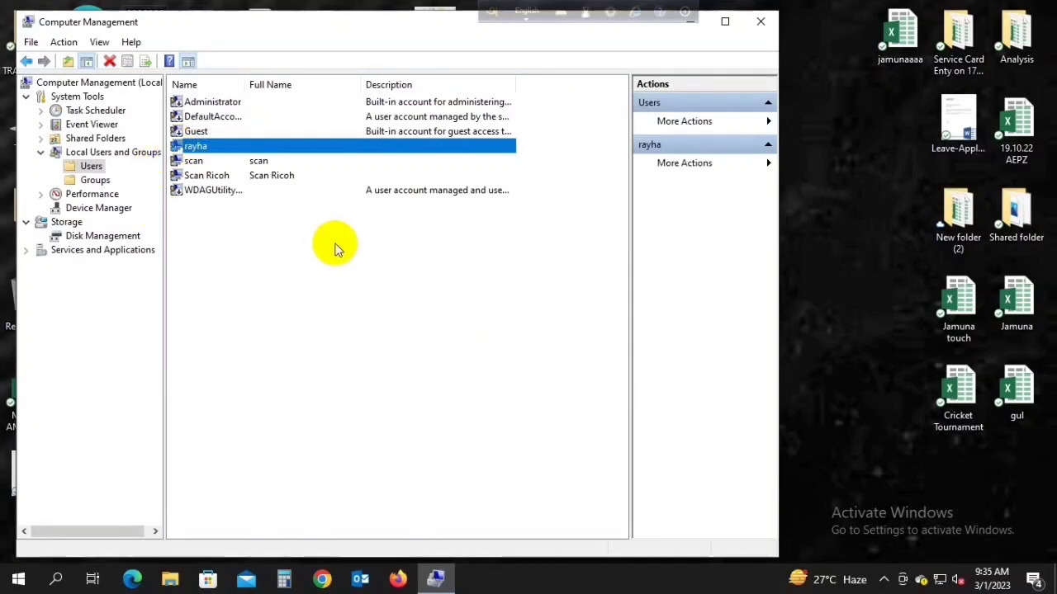
left_click(760, 26)
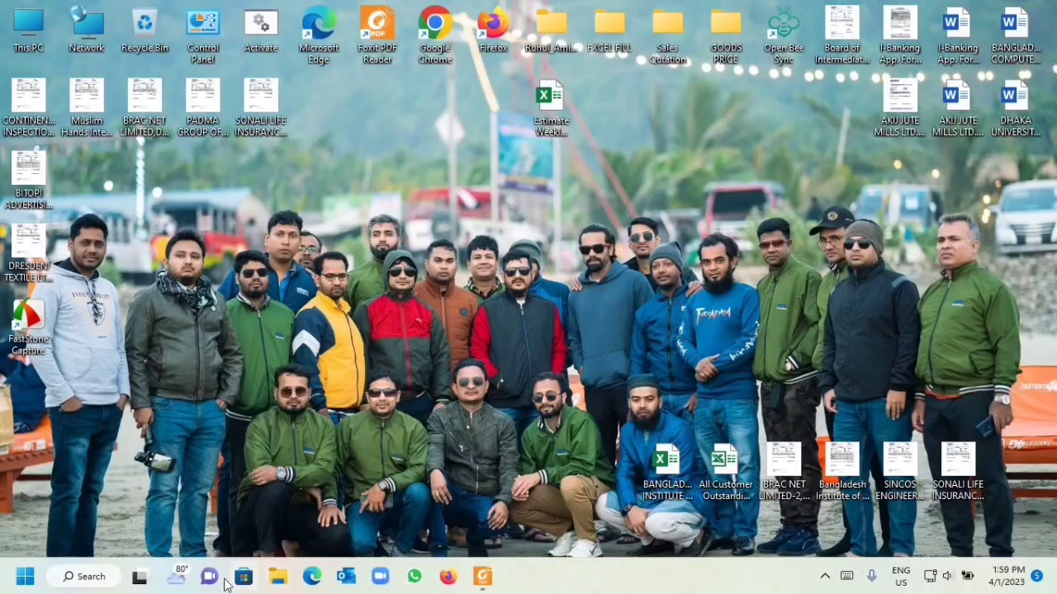
Step: Search for \\172.17.42.183 and run it to connect to the server
left_click(99, 578)
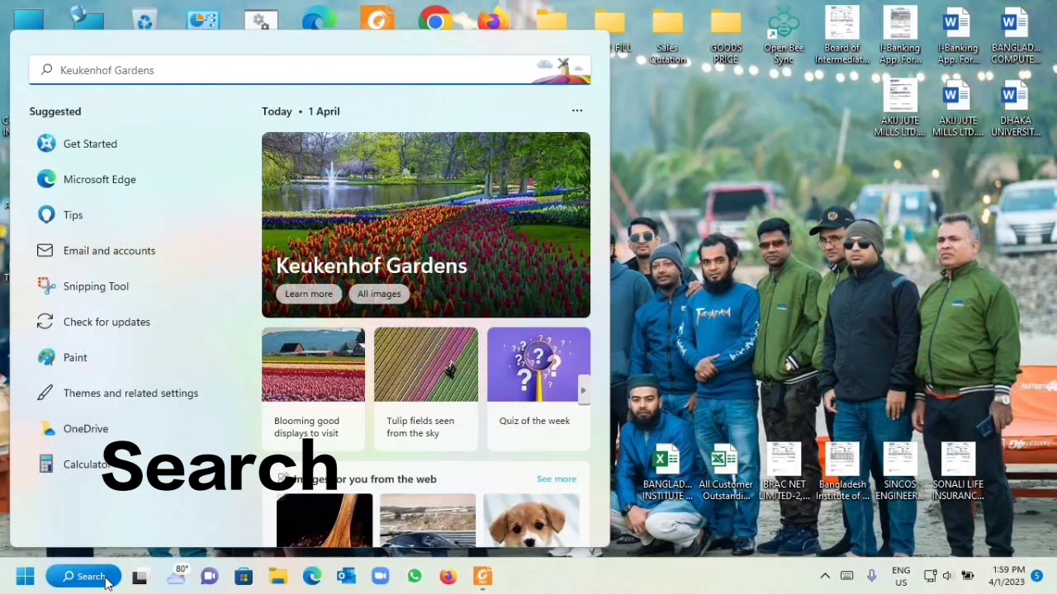
type("\\\\")
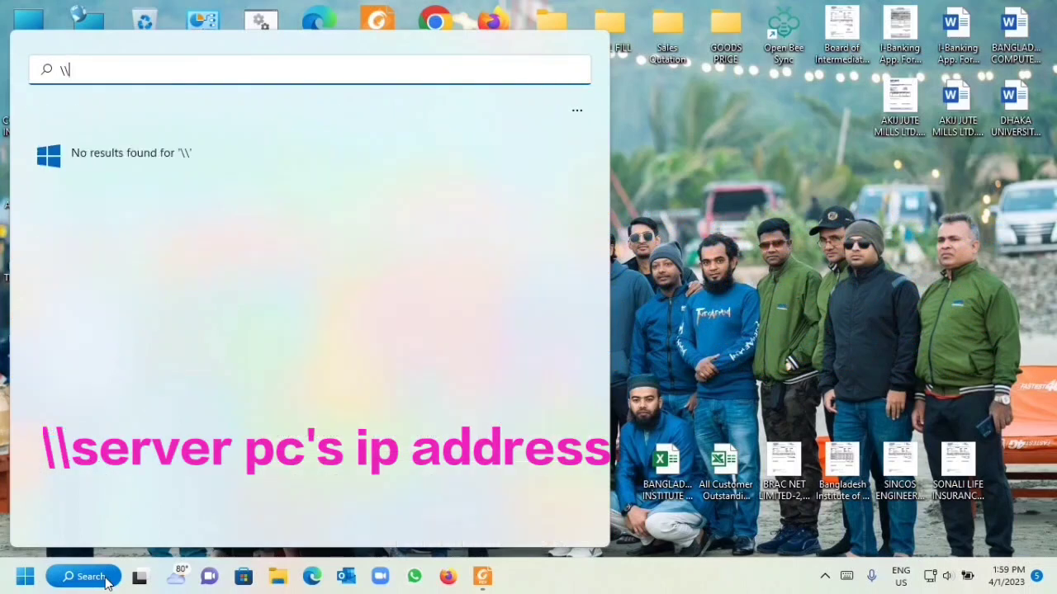
type("17")
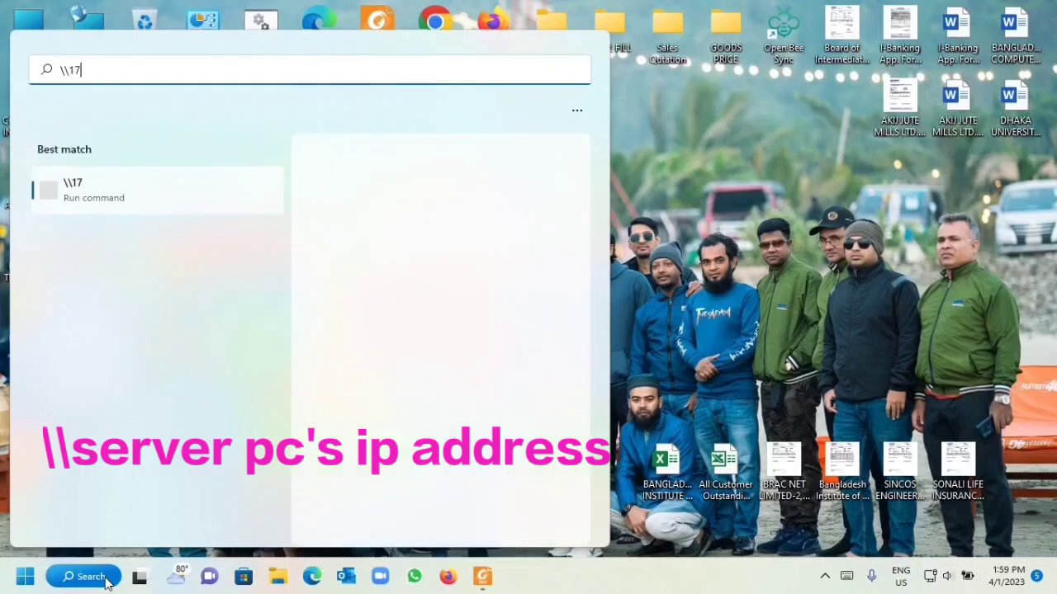
type("17")
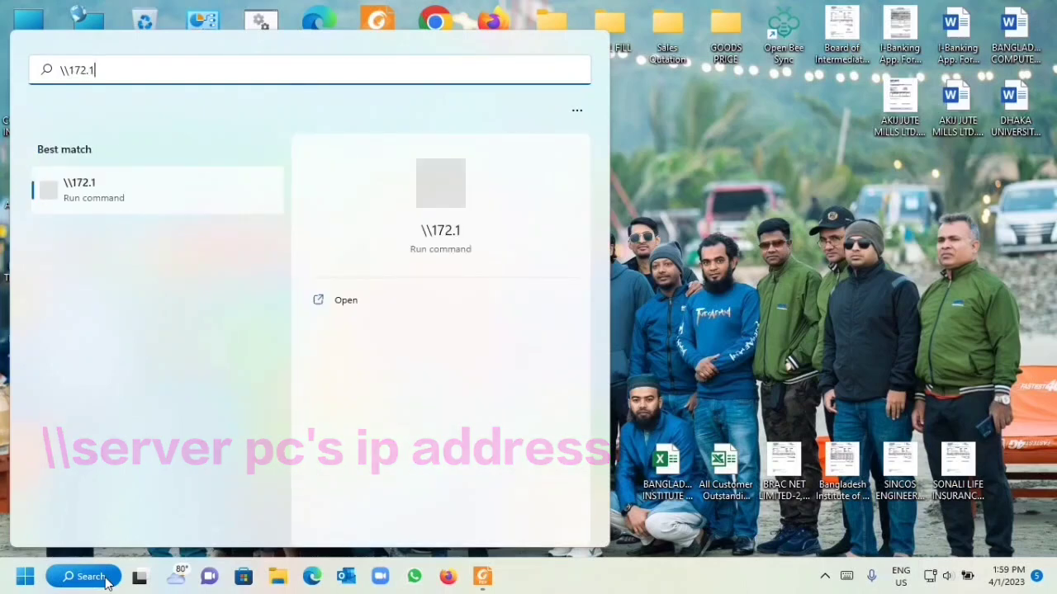
type(".")
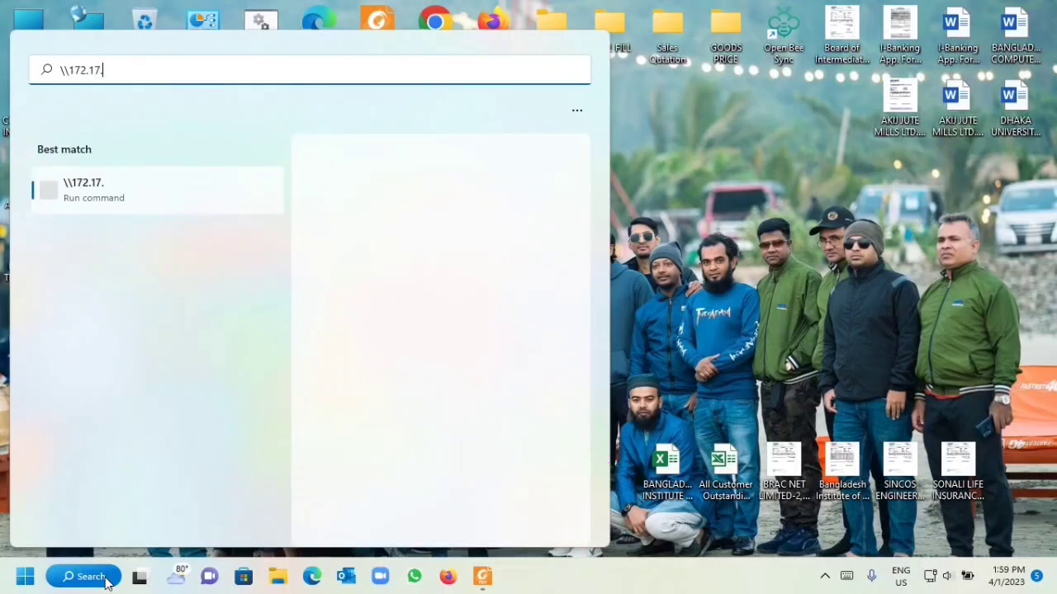
type("42.")
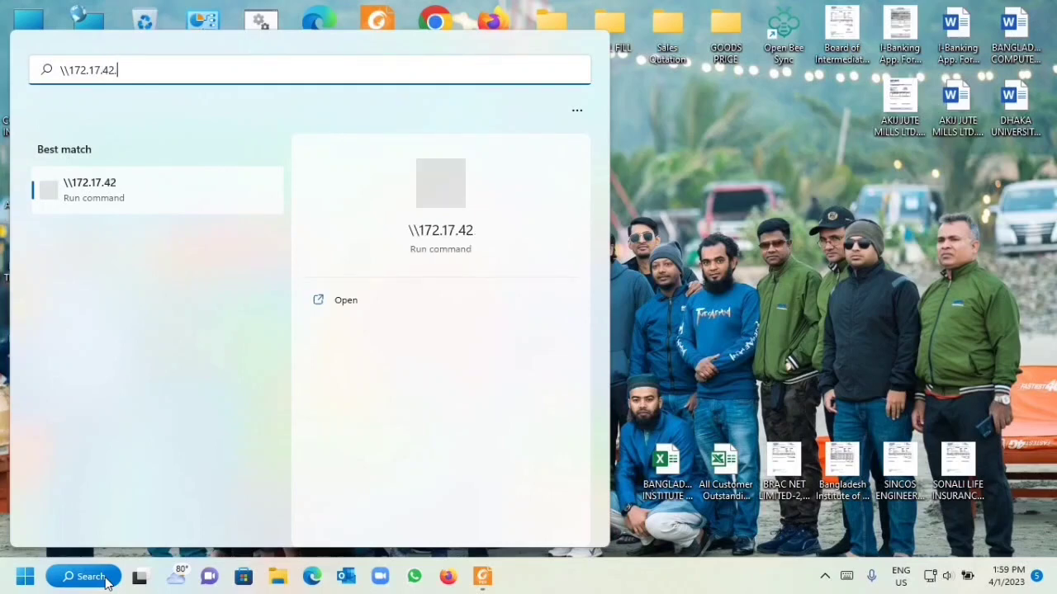
type("1")
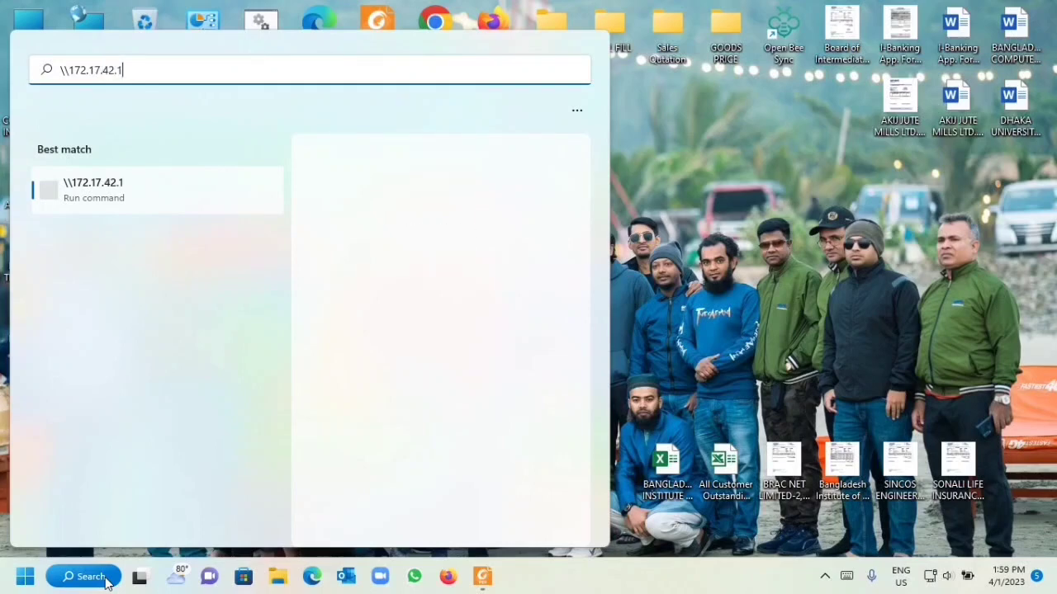
type("83")
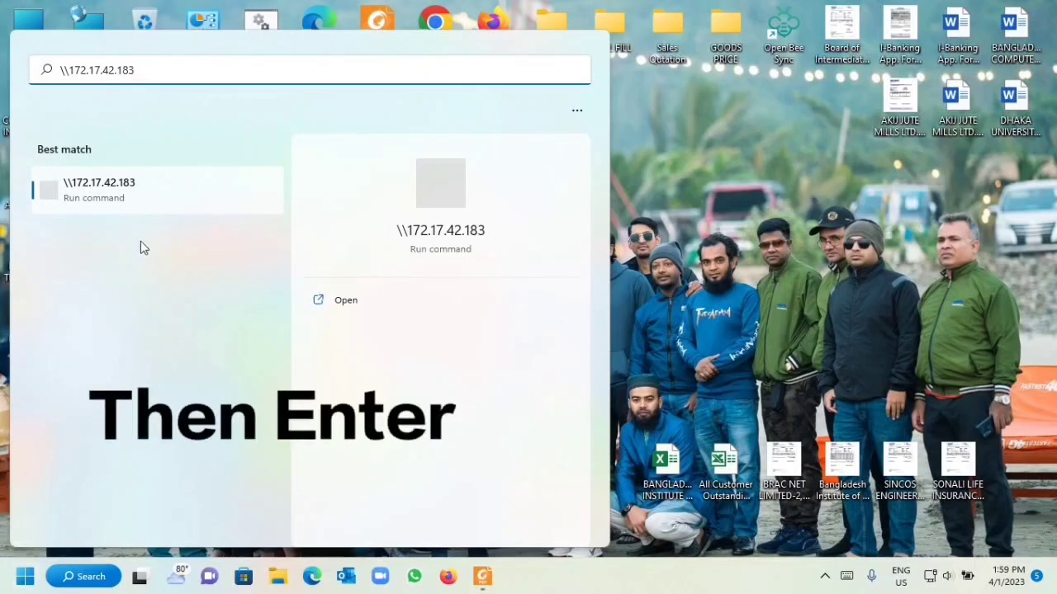
left_click(129, 190)
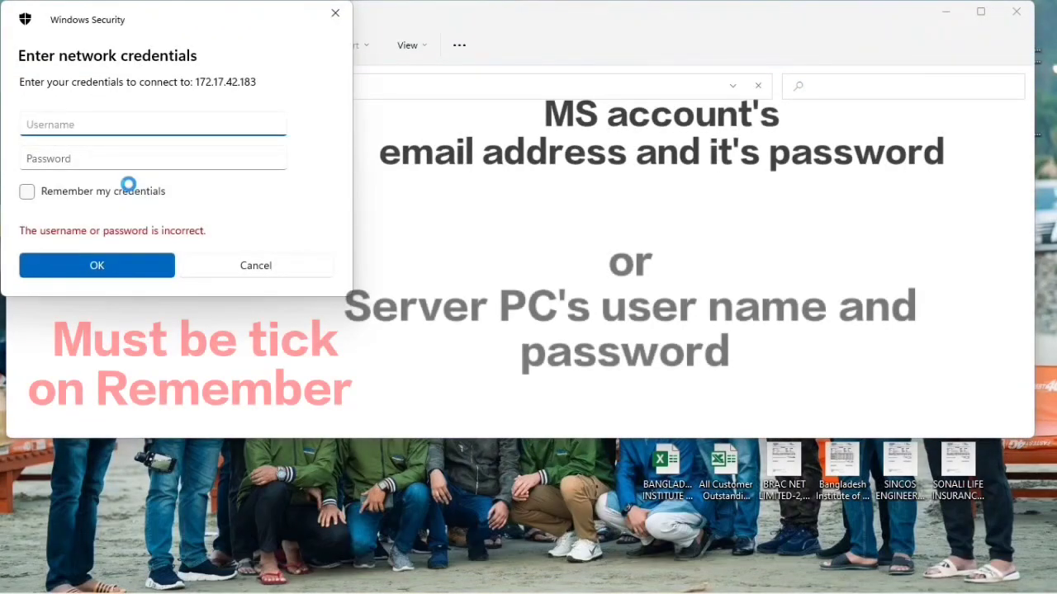
Step: Enter the server account's e-mail and password with Remember enabled, resubmitting after the rejected attempt
left_click(28, 193)
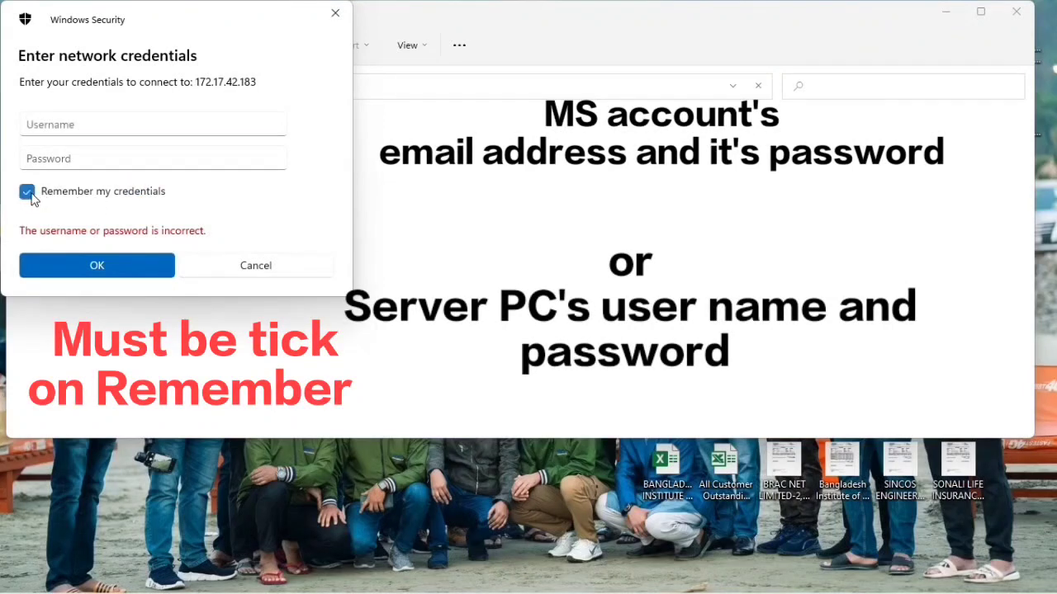
left_click(76, 121)
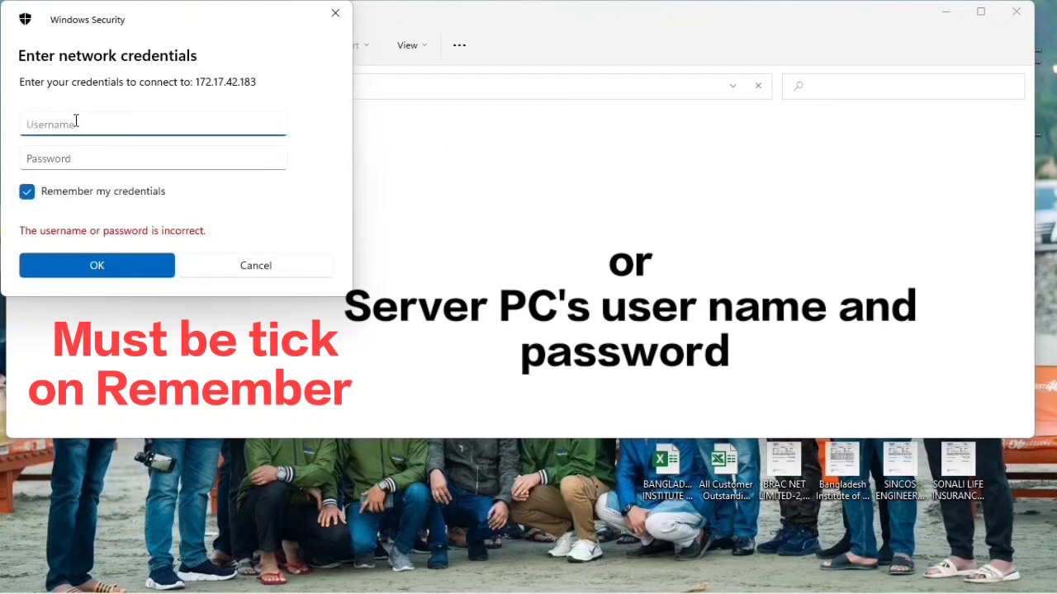
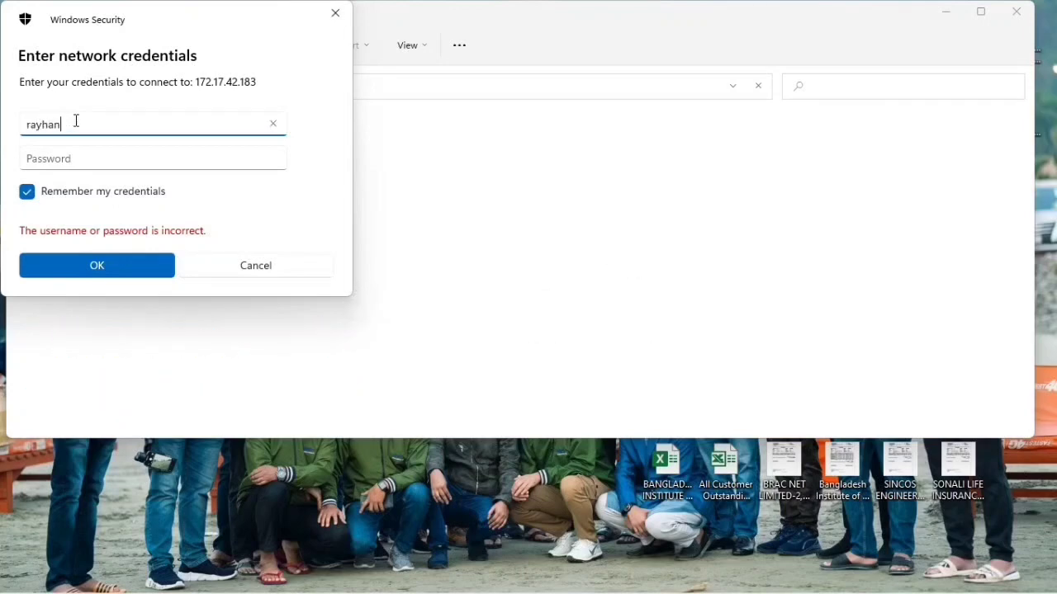
left_click(50, 157)
type("*******")
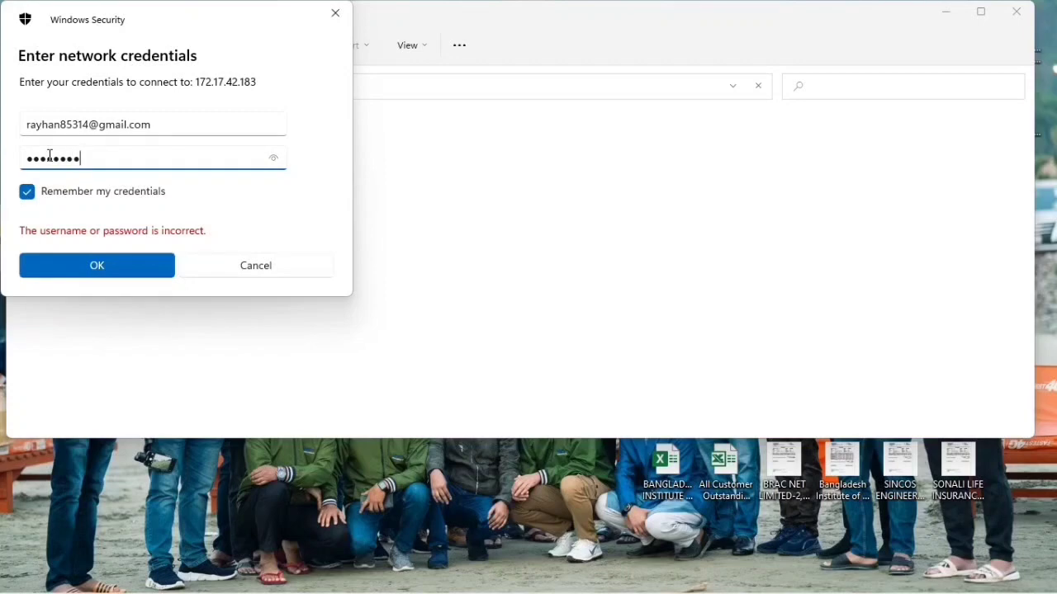
left_click(113, 273)
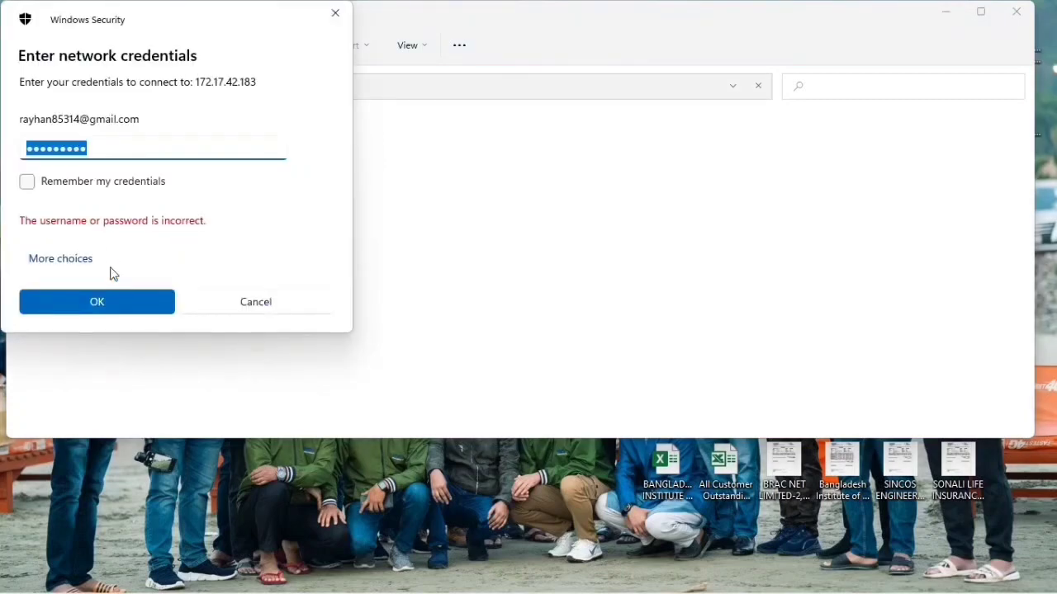
left_click(39, 148)
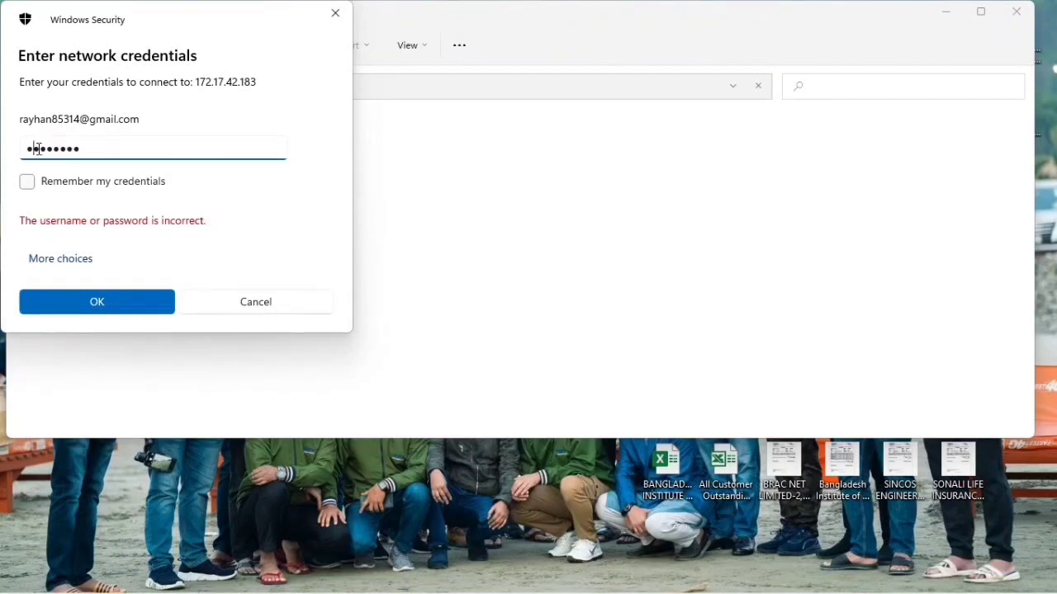
left_click(117, 304)
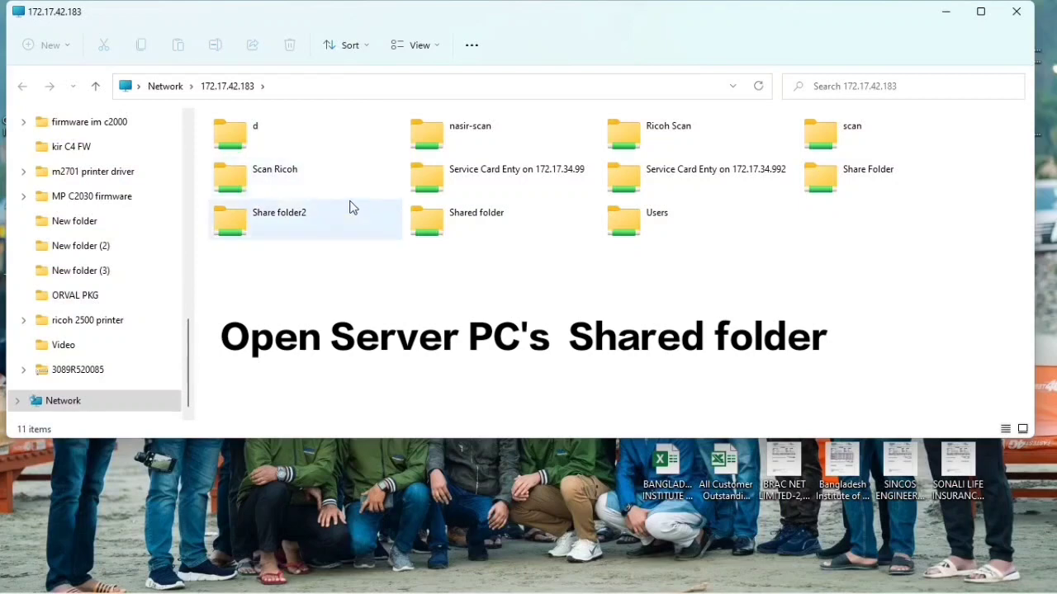
Step: Open the server's Shared folder, copy its path \\172.17.42.183\Shared folder, and minimize the window
double_click(470, 218)
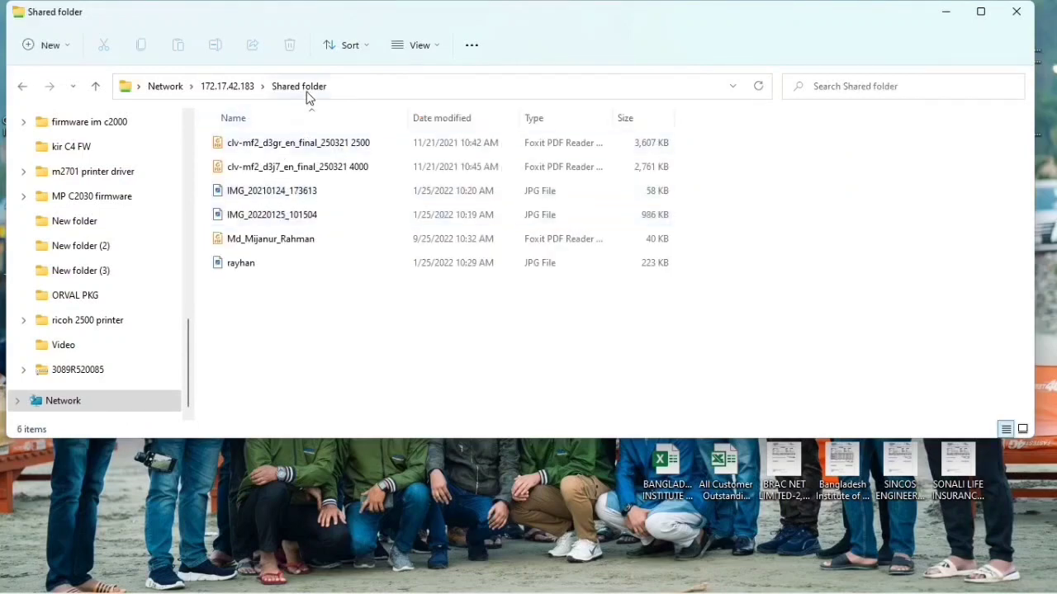
left_click(345, 87)
key("ctrl+c")
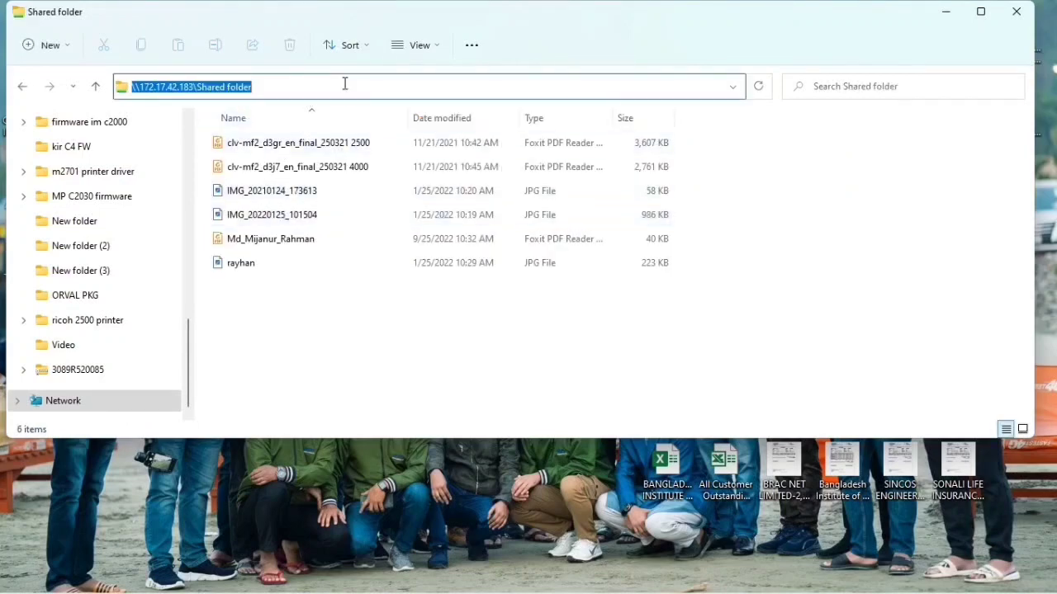
right_click(227, 82)
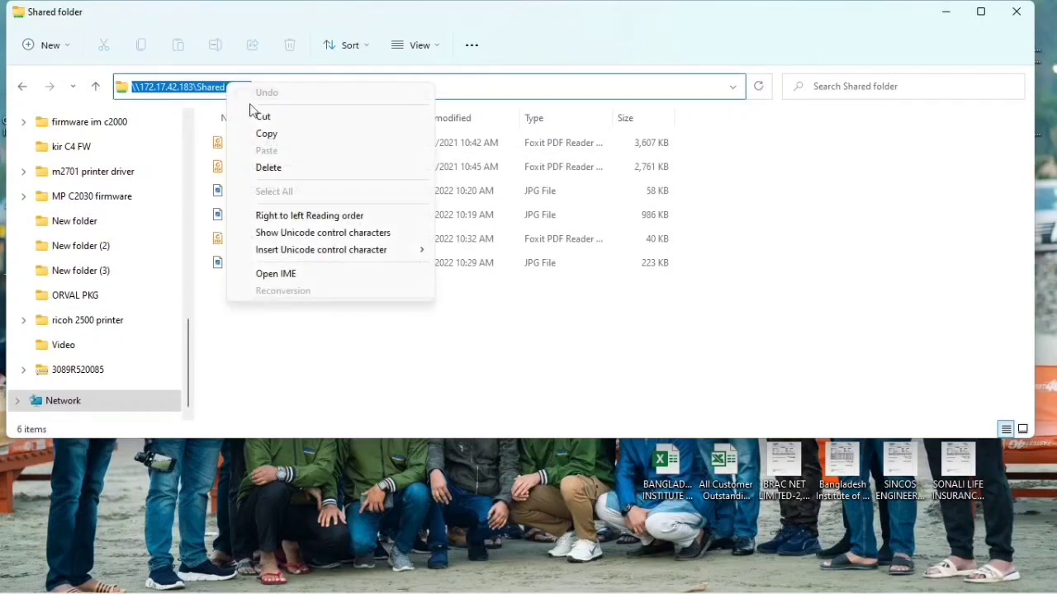
left_click(266, 133)
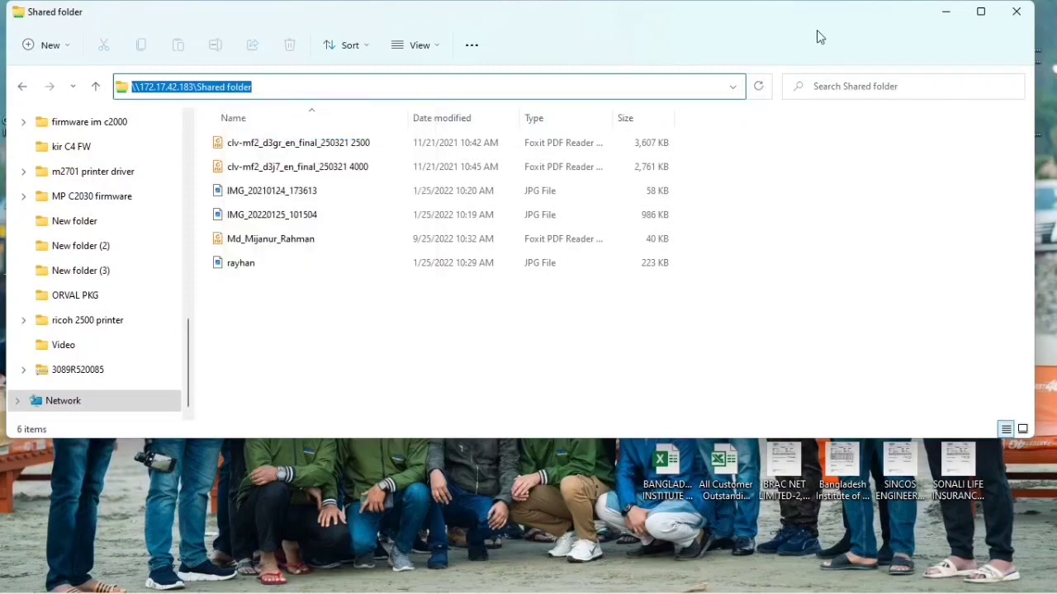
left_click(946, 12)
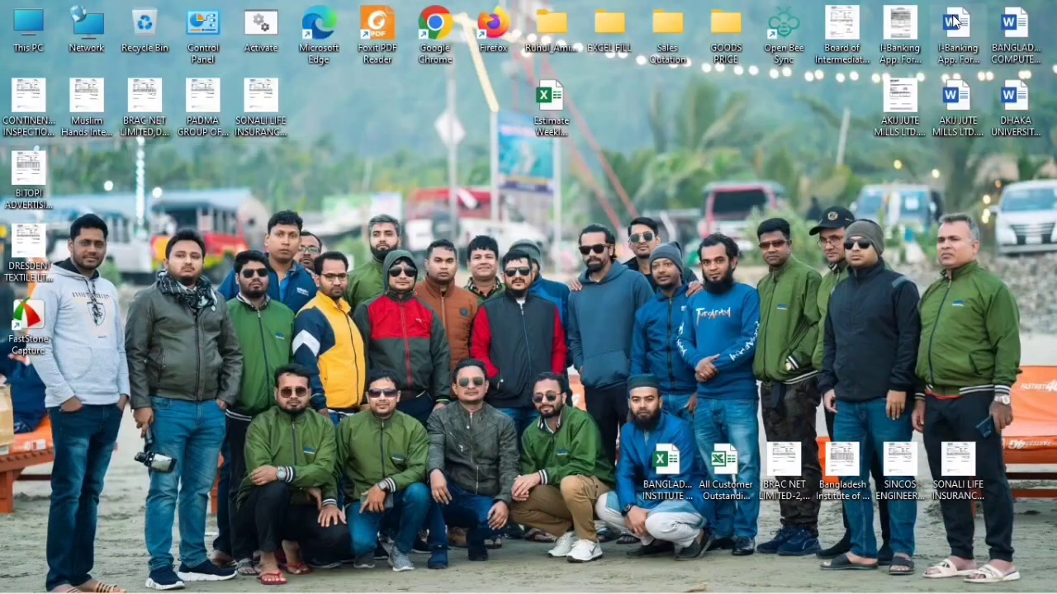
Step: Start a new desktop shortcut whose target is the pasted path \\172.17.42.183\Shared
right_click(751, 145)
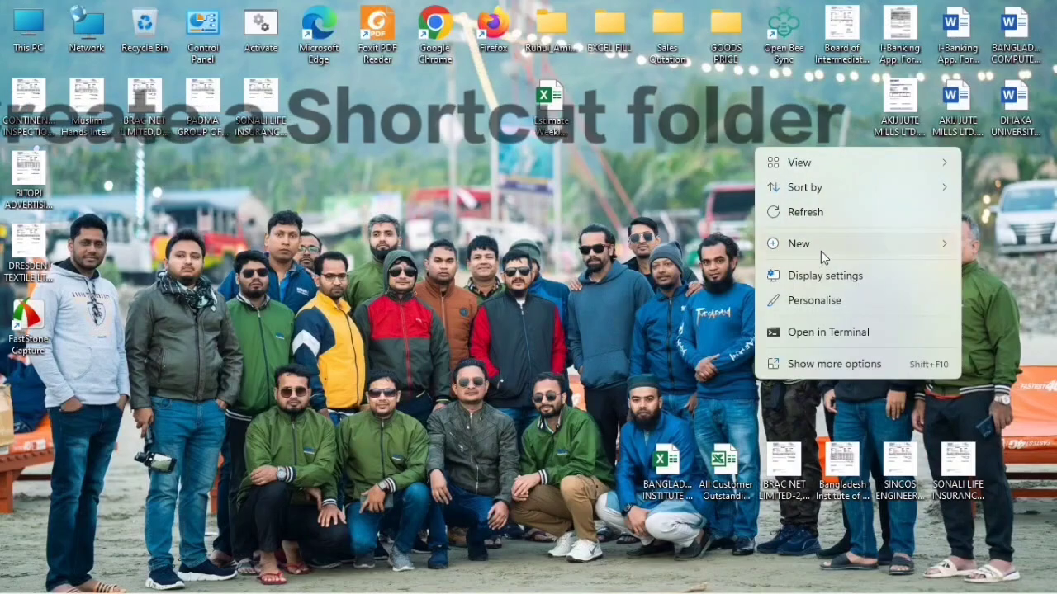
mouse_move(820, 251)
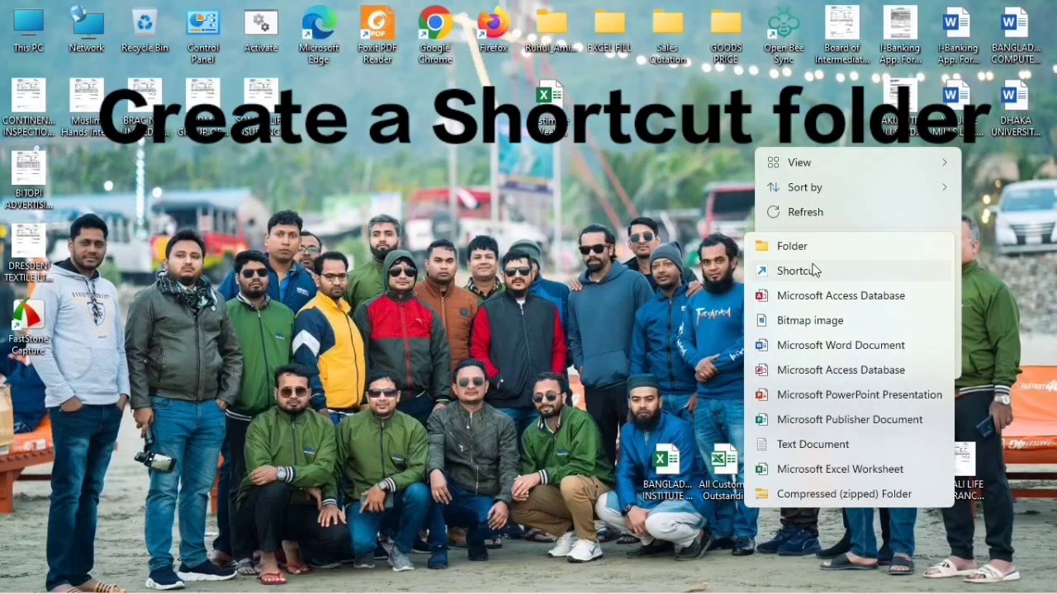
left_click(797, 271)
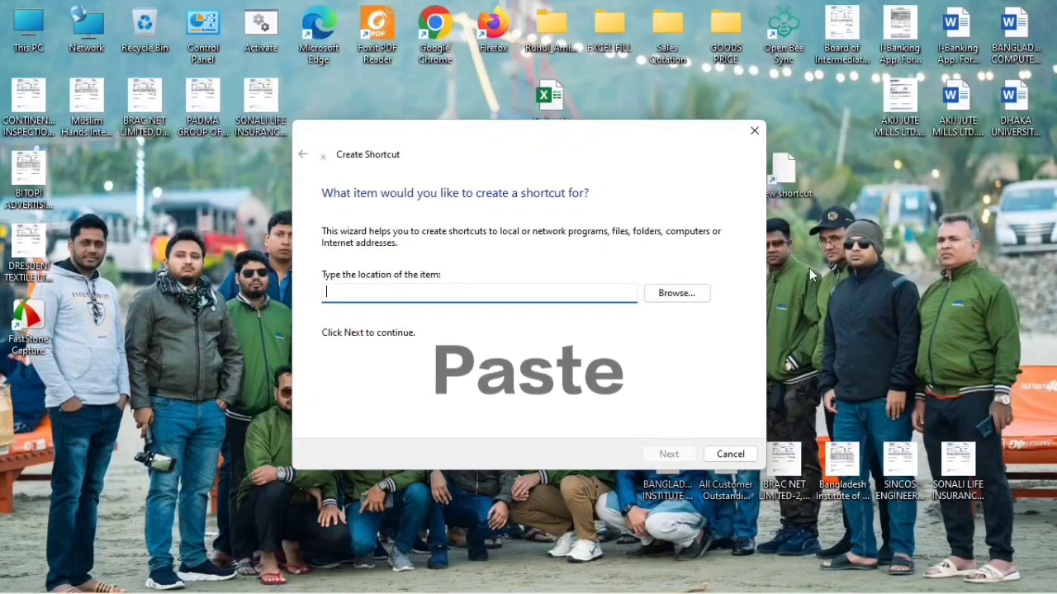
key("ctrl+v")
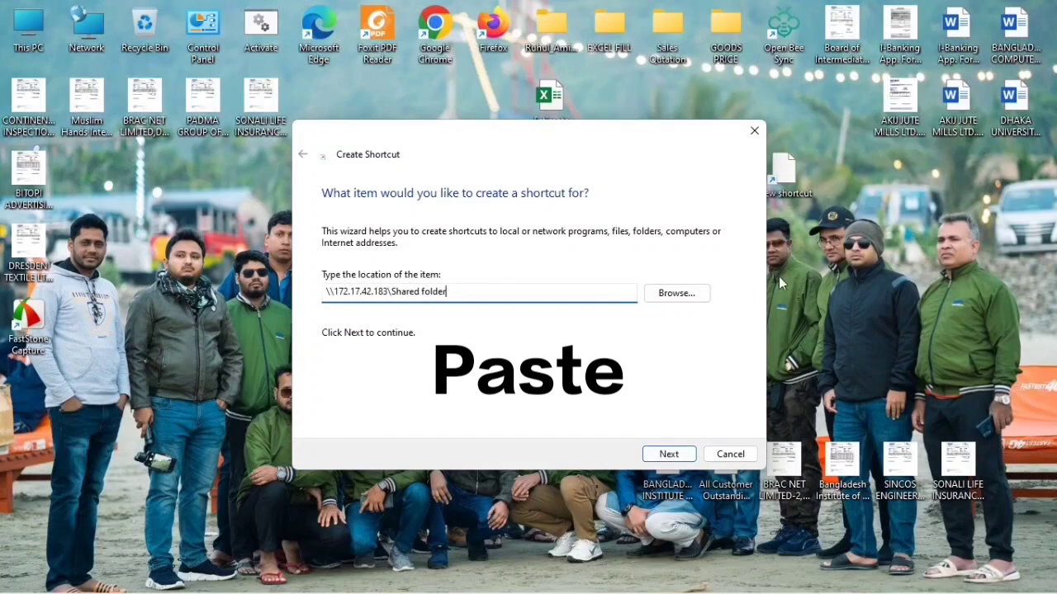
left_click(667, 454)
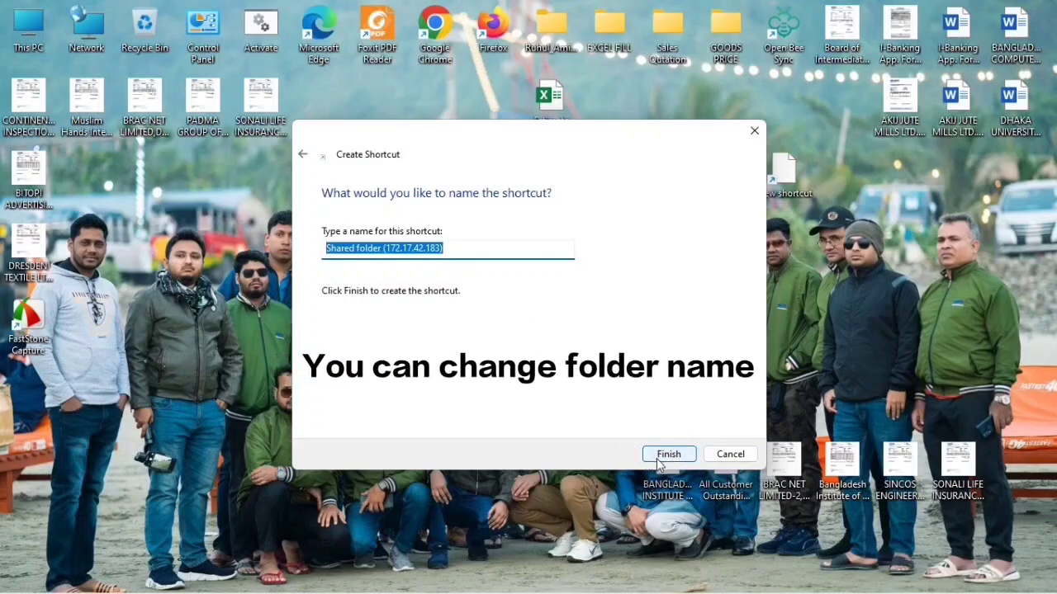
Step: Name the shortcut 'Shared', finish it, and open it once to confirm it works
left_click(451, 256)
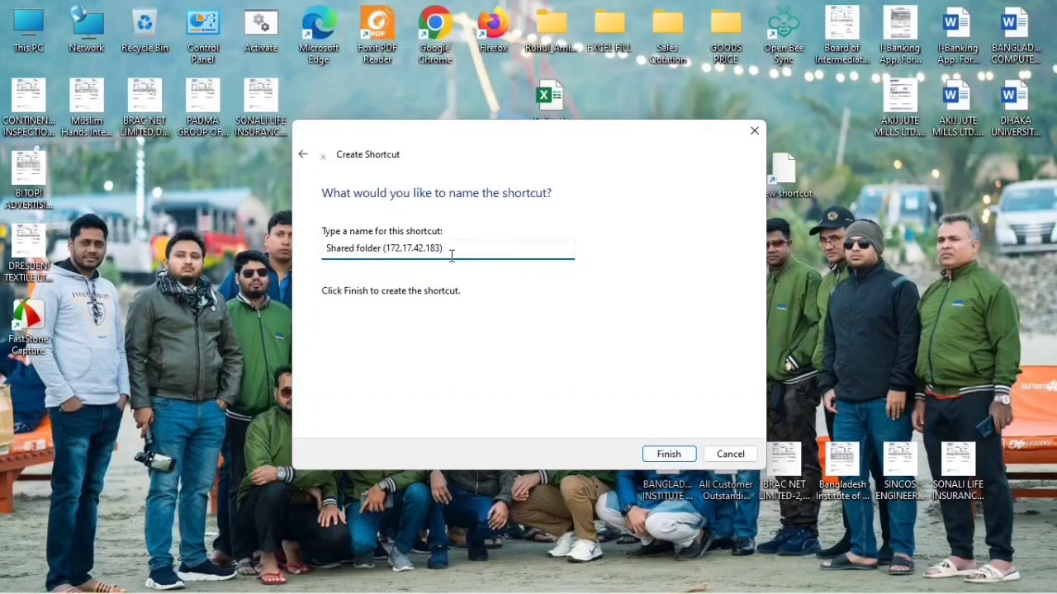
key("BackSpace")
key("BackSpace")
key("BackSpace")
key("BackSpace")
key("BackSpace")
key("BackSpace")
key("BackSpace")
key("BackSpace")
key("BackSpace")
key("BackSpace")
key("BackSpace")
key("BackSpace")
key("BackSpace")
key("BackSpace")
left_click(668, 455)
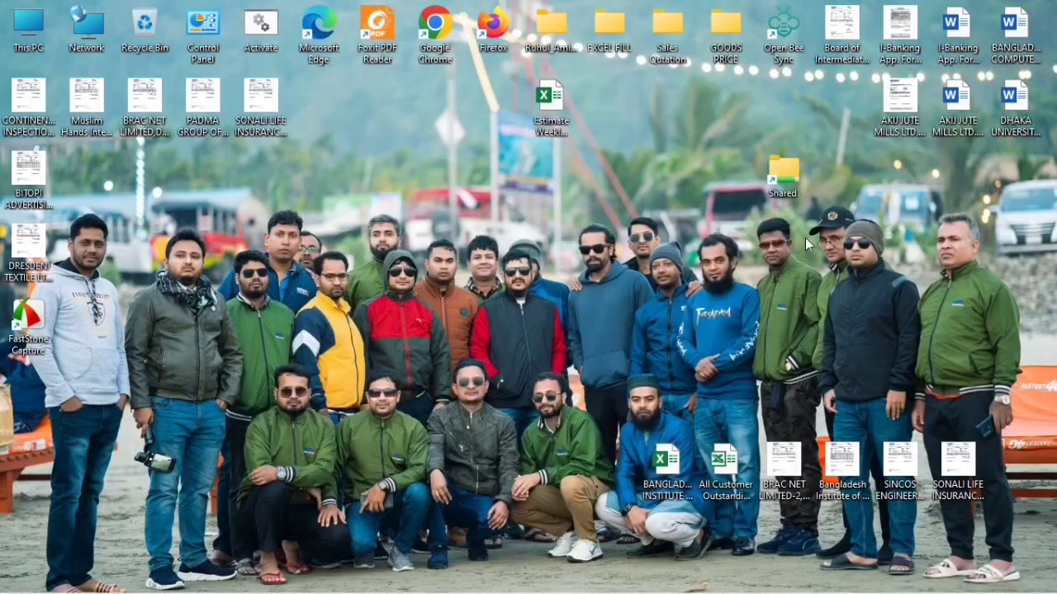
double_click(792, 186)
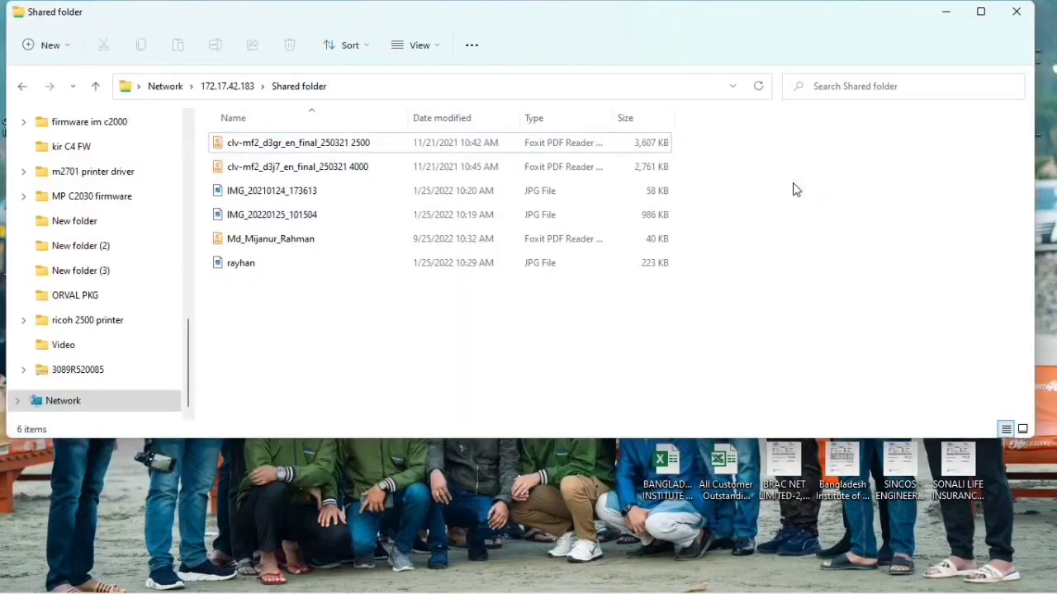
left_click(1027, 12)
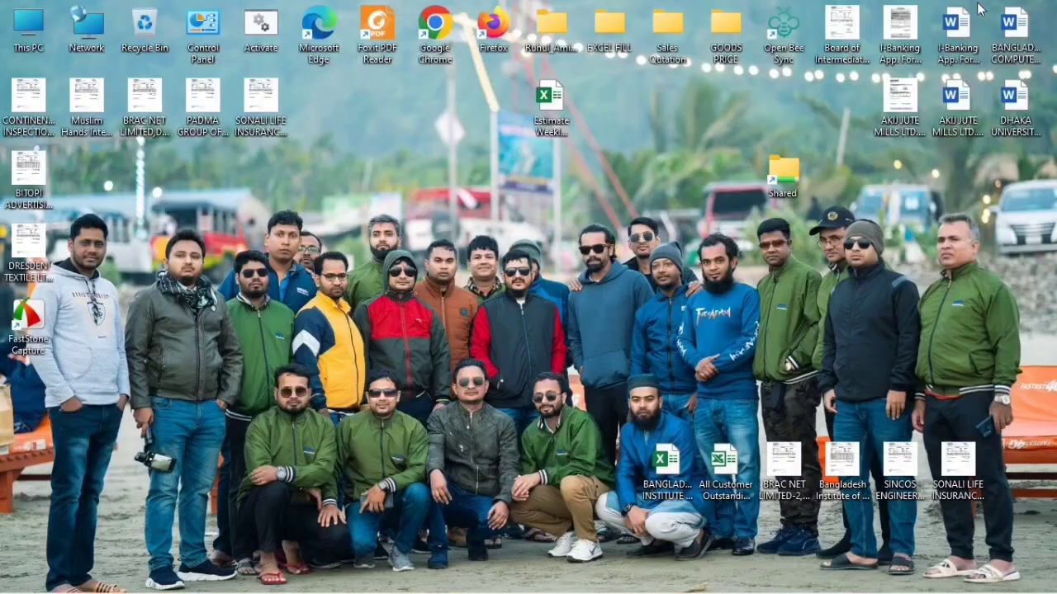